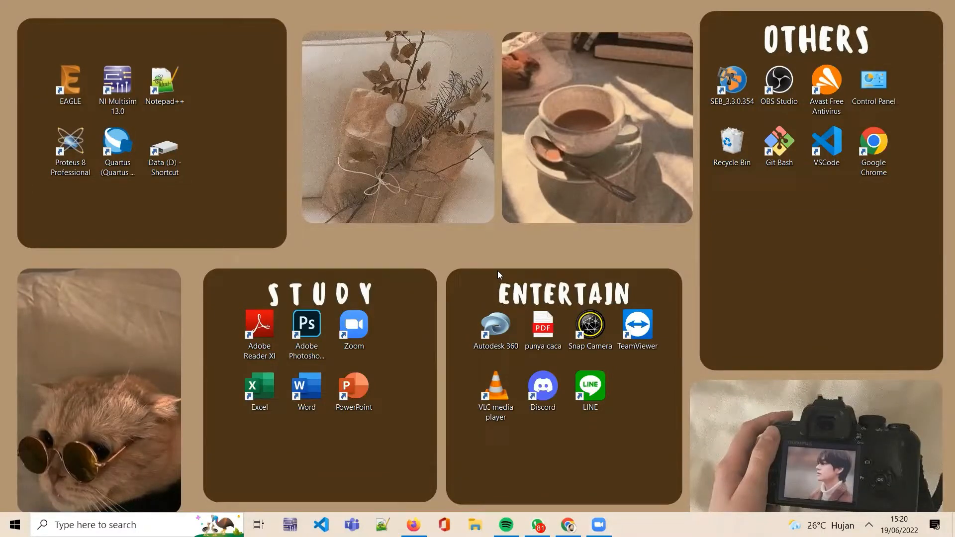
Step: Open Quartus and set up an empty project named pnios2 in the new directory C:\intelFPGA_lite\18.1\pnios2, without adding design files
{"action": "double_click", "coordinate": [121, 165]}
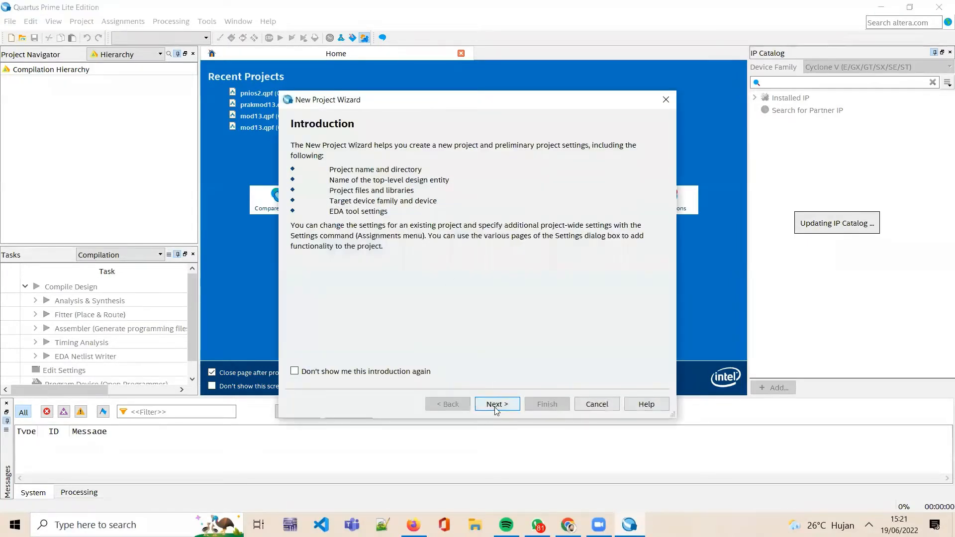
{"action": "left_click", "coordinate": [496, 403]}
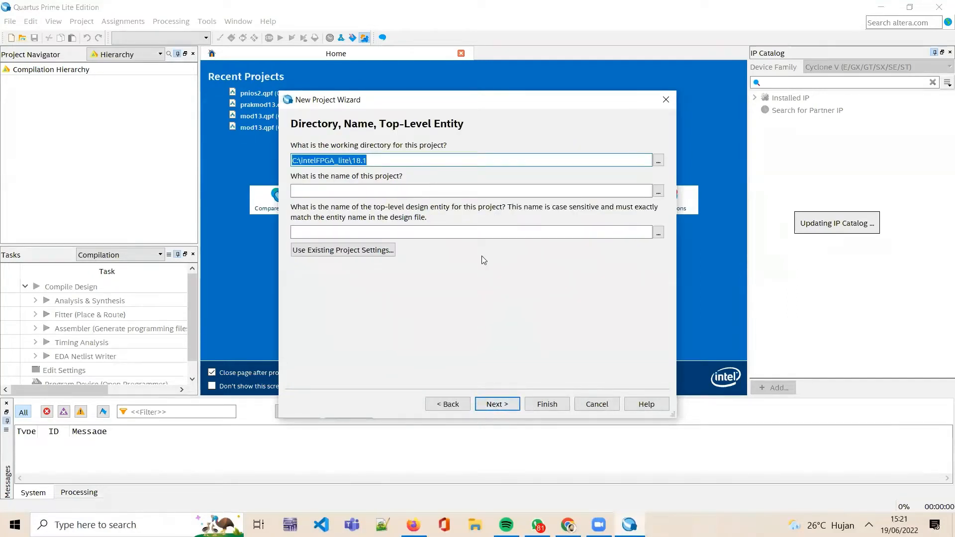
{"action": "left_click", "coordinate": [391, 156]}
{"action": "type", "text": "\\"}
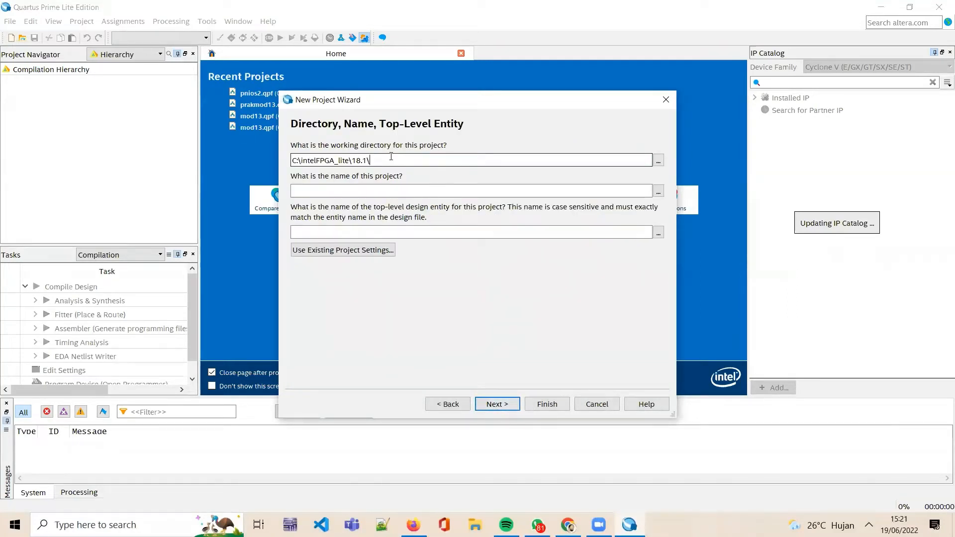
{"action": "type", "text": "pnios2"}
{"action": "left_click", "coordinate": [379, 186]}
{"action": "type", "text": "pni"}
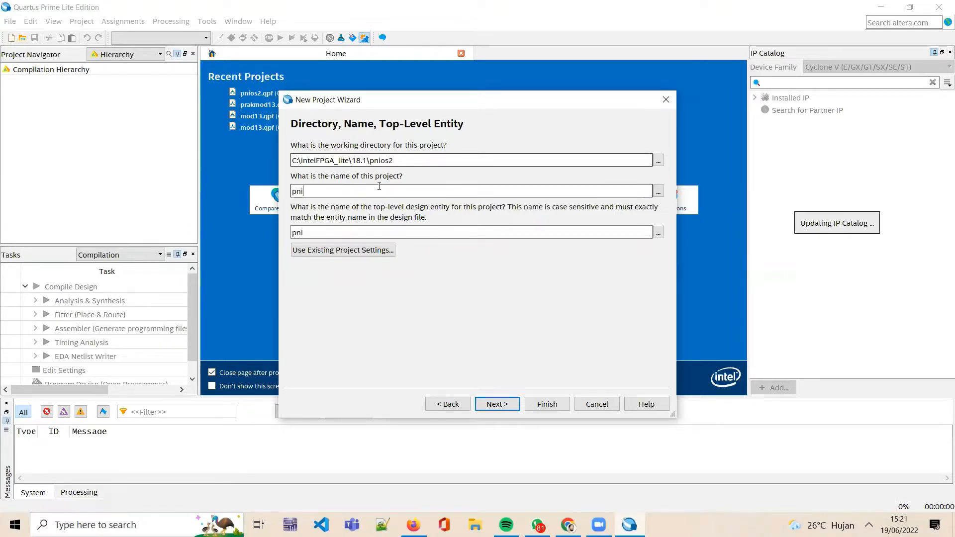
{"action": "type", "text": "os2"}
{"action": "left_click", "coordinate": [505, 403]}
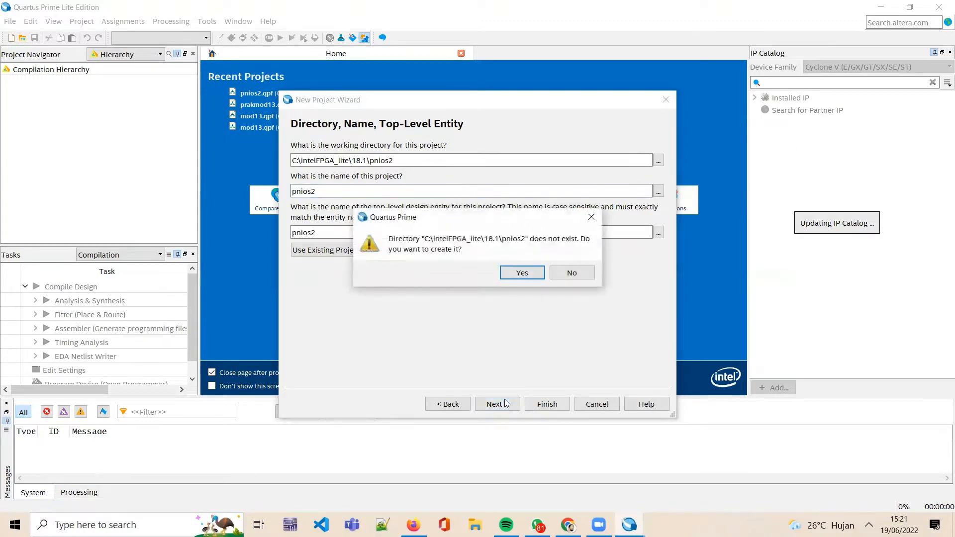
{"action": "left_click", "coordinate": [532, 277]}
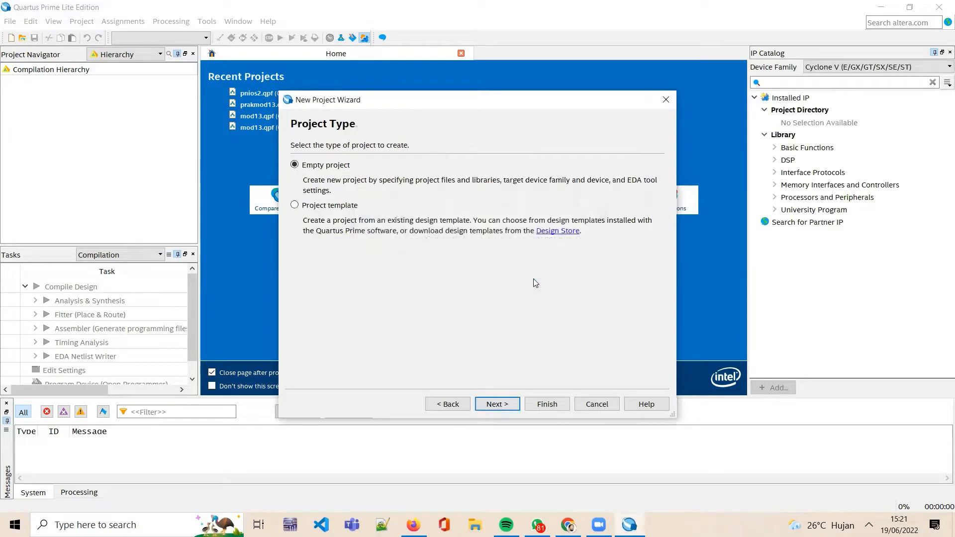
{"action": "left_click", "coordinate": [502, 405]}
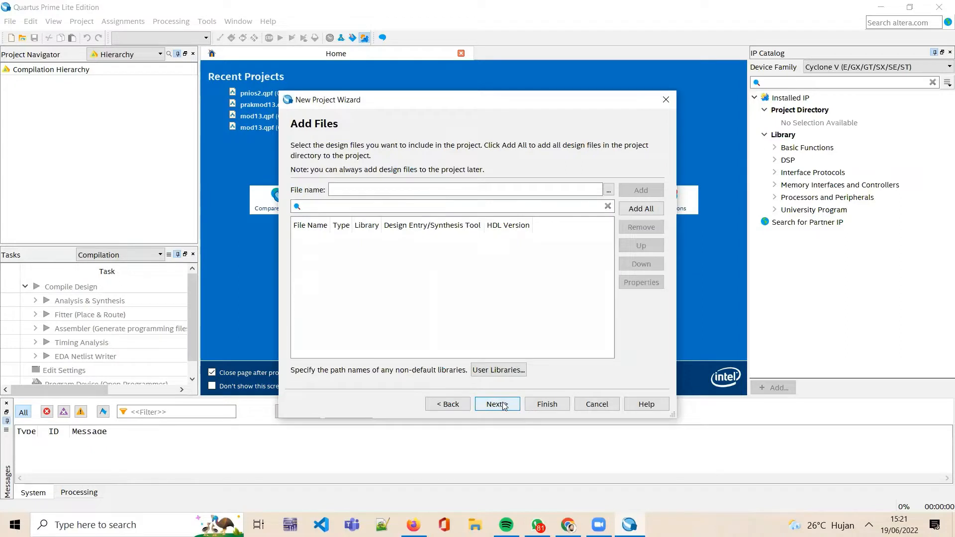
{"action": "left_click", "coordinate": [504, 404]}
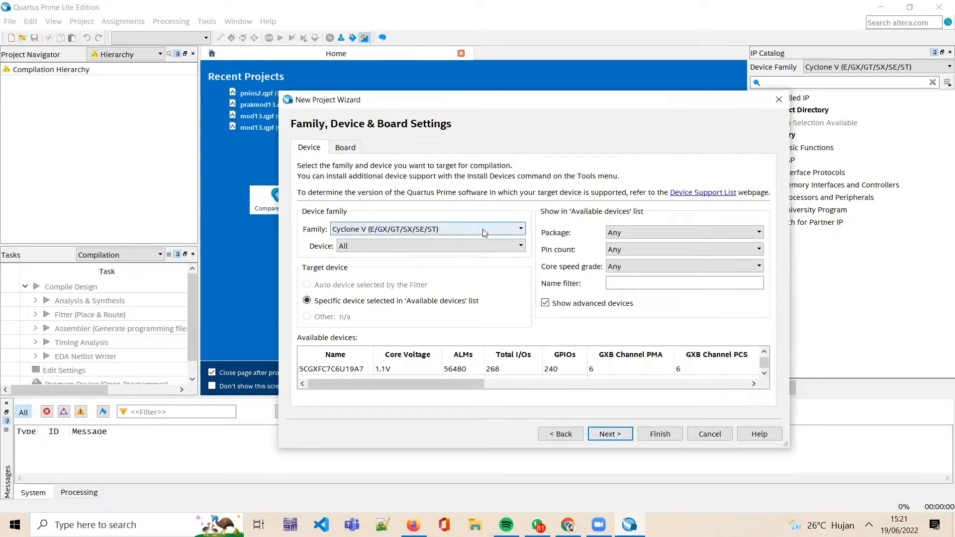
Step: Choose the MAX 10 device family, filter the available devices by 10m50daf484c7g and select the 10M50DAF484C7G as target device
{"action": "left_click", "coordinate": [482, 228]}
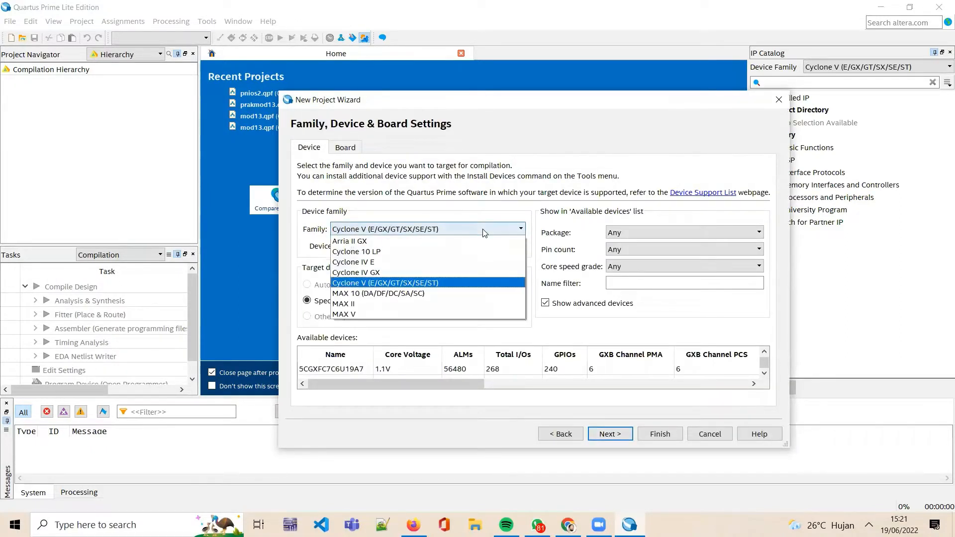
{"action": "left_click", "coordinate": [480, 294]}
{"action": "left_click", "coordinate": [648, 285]}
{"action": "type", "text": "10m"}
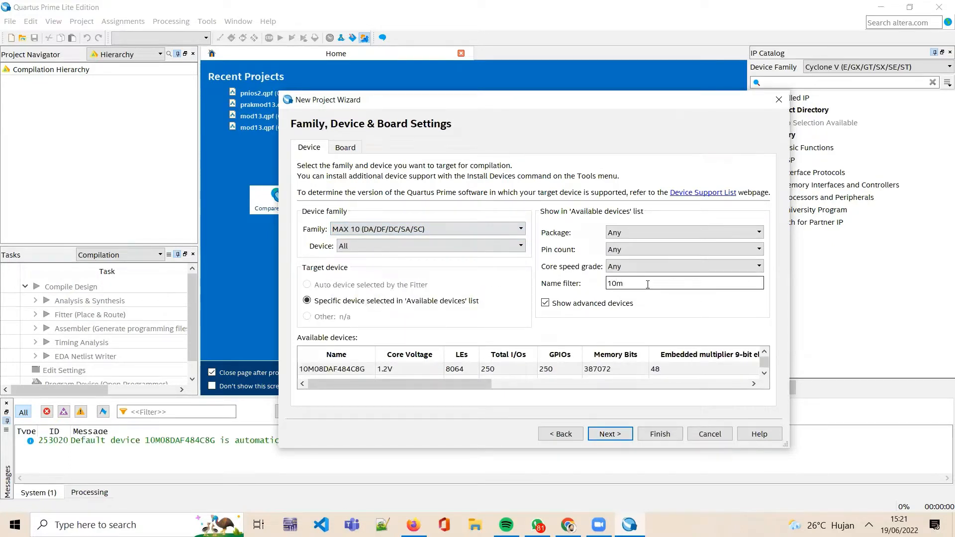
{"action": "type", "text": "50df"}
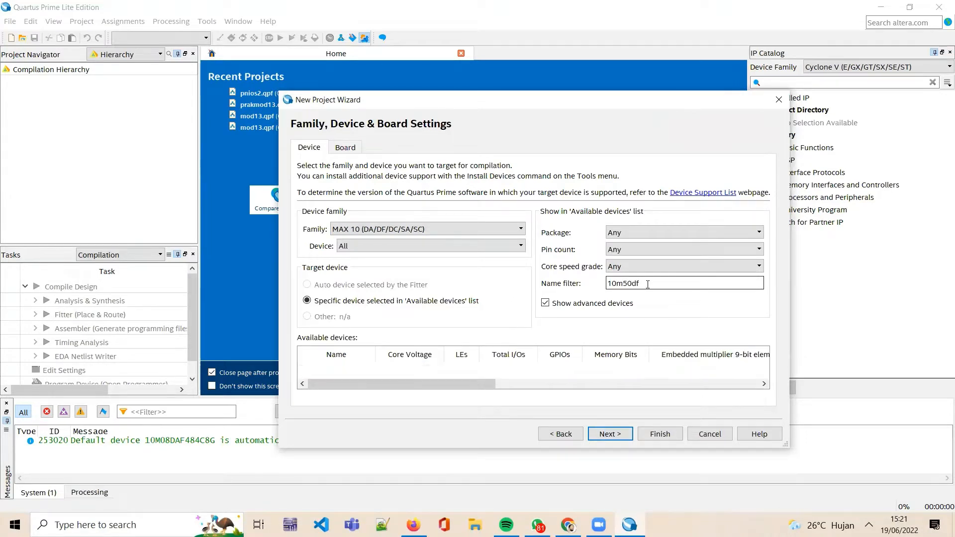
{"action": "key", "text": "BackSpace"}
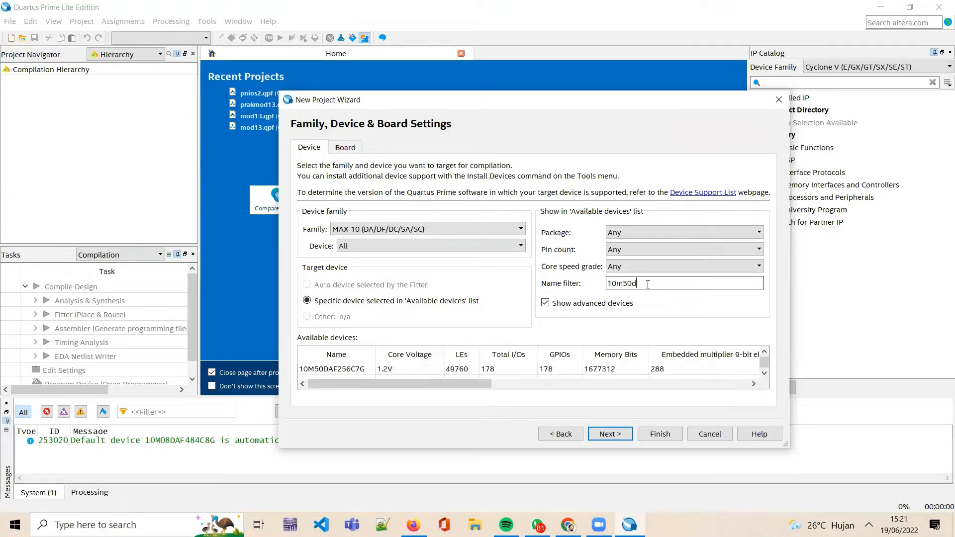
{"action": "type", "text": "af48"}
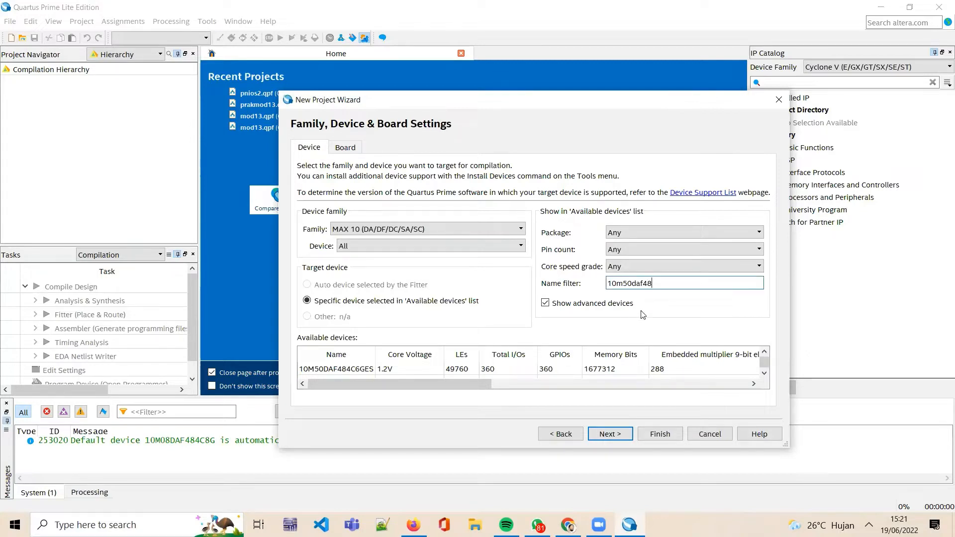
{"action": "type", "text": "47"}
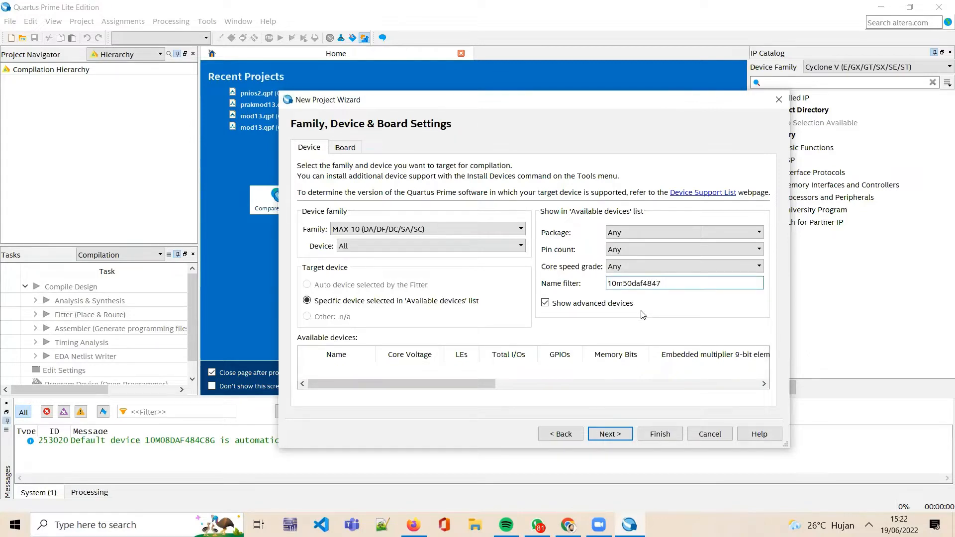
{"action": "key", "text": "BackSpace"}
{"action": "type", "text": "c7g"}
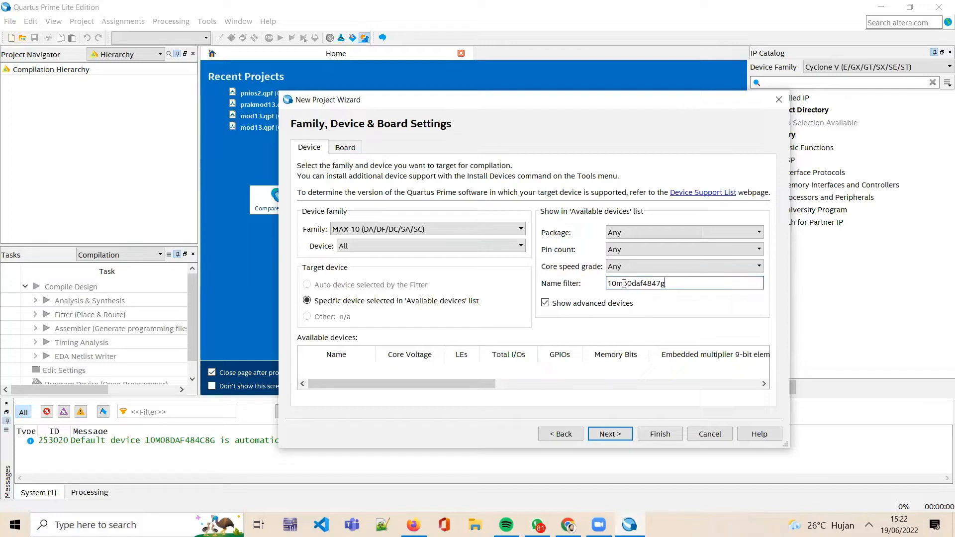
{"action": "left_click", "coordinate": [657, 284]}
{"action": "type", "text": "c"}
{"action": "left_click", "coordinate": [578, 367]}
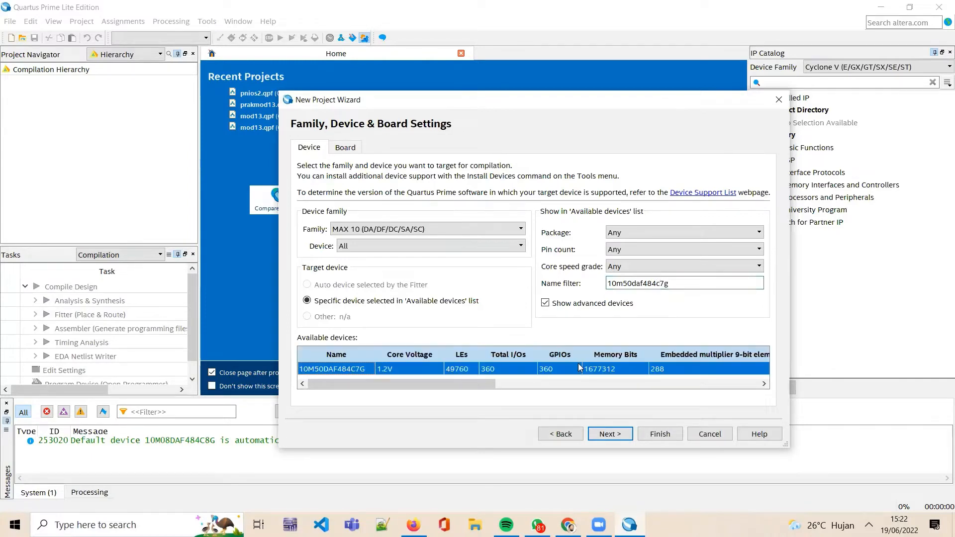
Step: Leave all EDA tools set to None and finish creating the project
{"action": "left_click", "coordinate": [604, 438]}
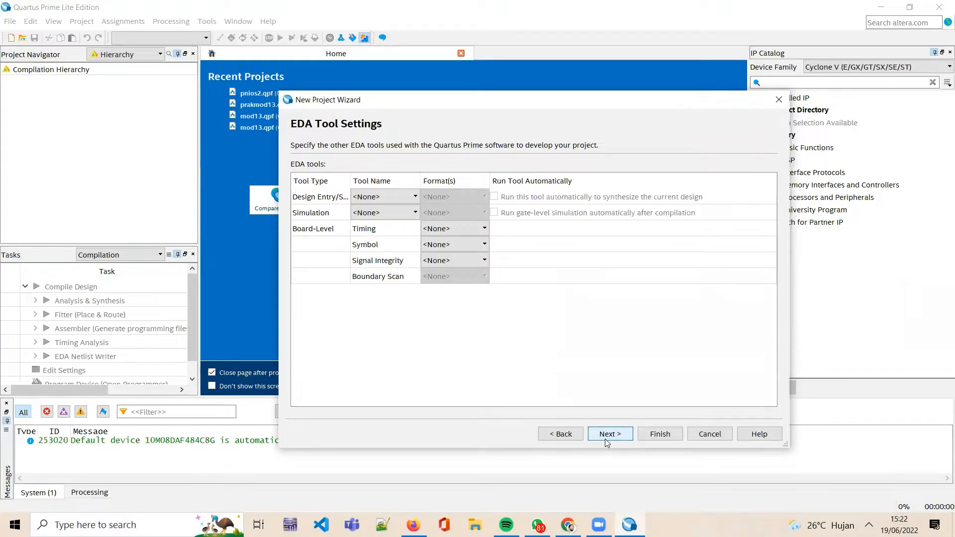
{"action": "left_click", "coordinate": [605, 438]}
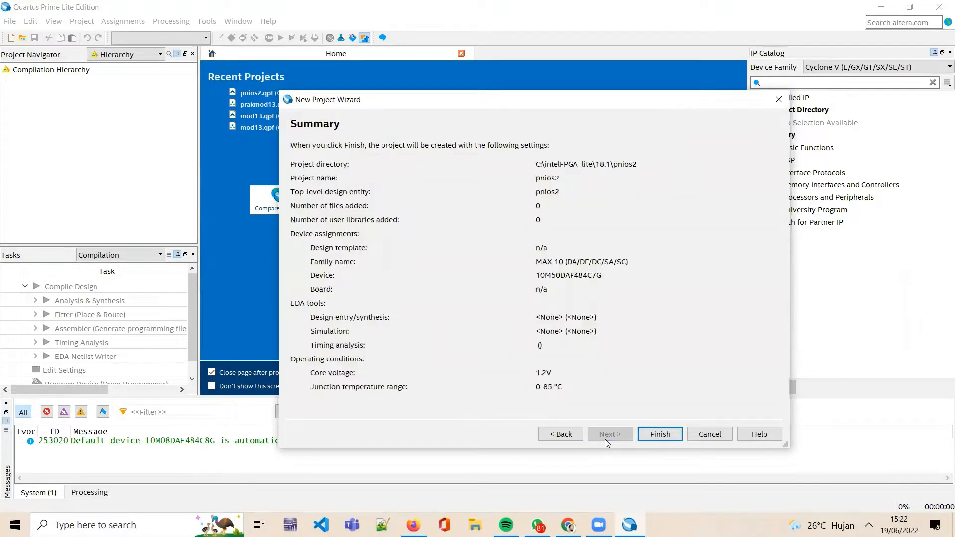
{"action": "left_click", "coordinate": [659, 433]}
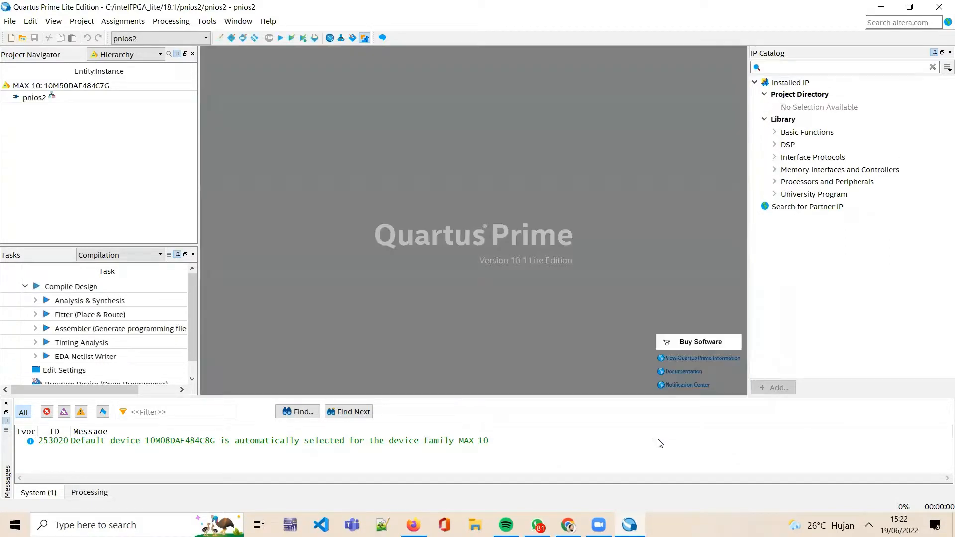
Step: Open Platform Designer in a maximized window and add a Nios II Processor with the Nios II/e core to the system
{"action": "left_click", "coordinate": [340, 38]}
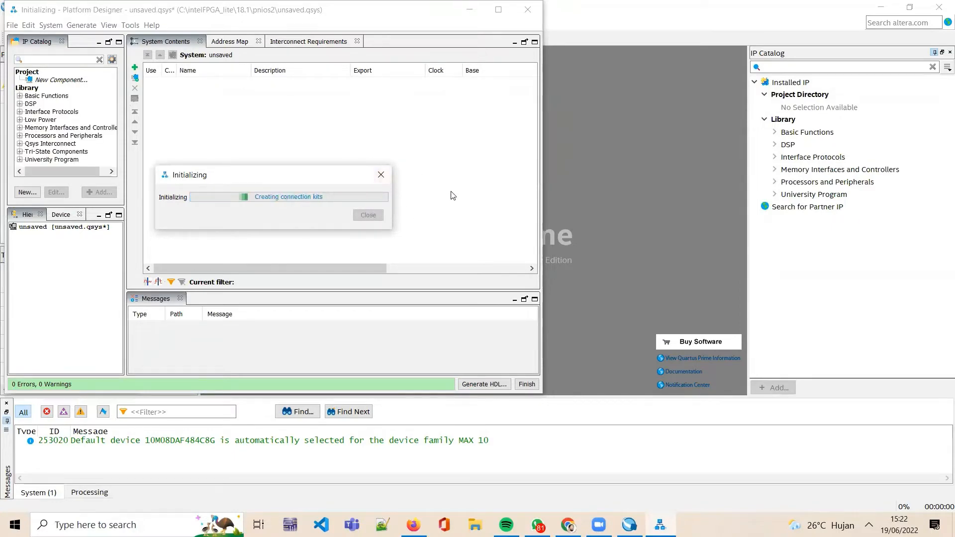
{"action": "left_click", "coordinate": [498, 10]}
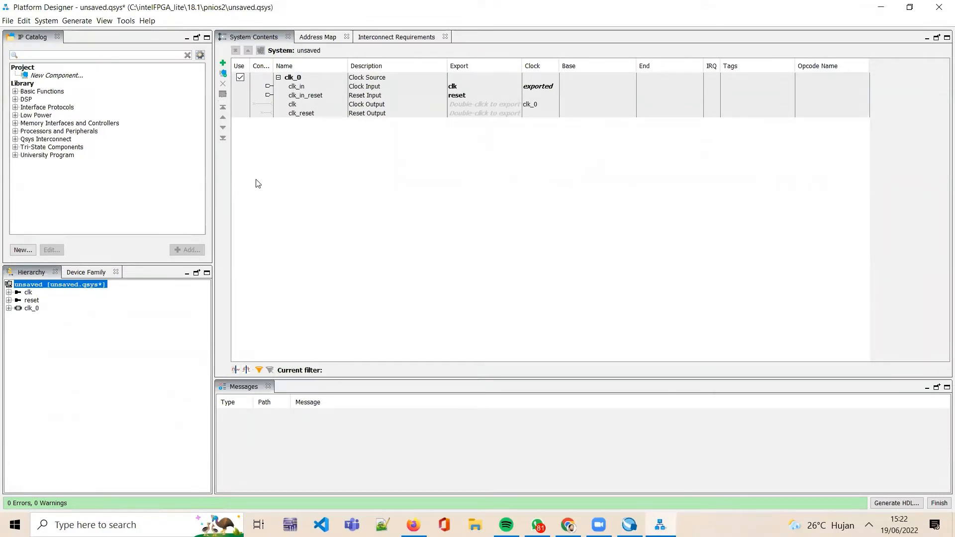
{"action": "left_click", "coordinate": [61, 56]}
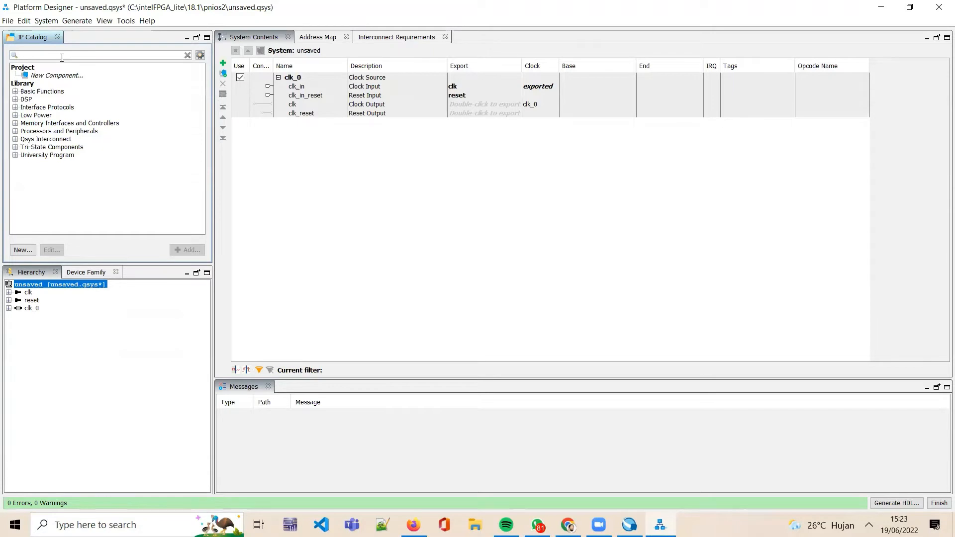
{"action": "type", "text": "nios"}
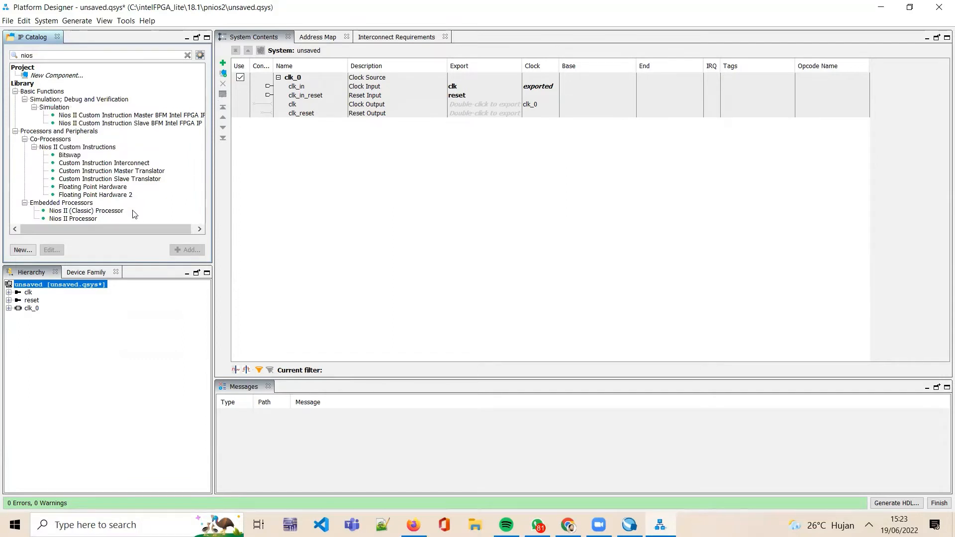
{"action": "double_click", "coordinate": [80, 218]}
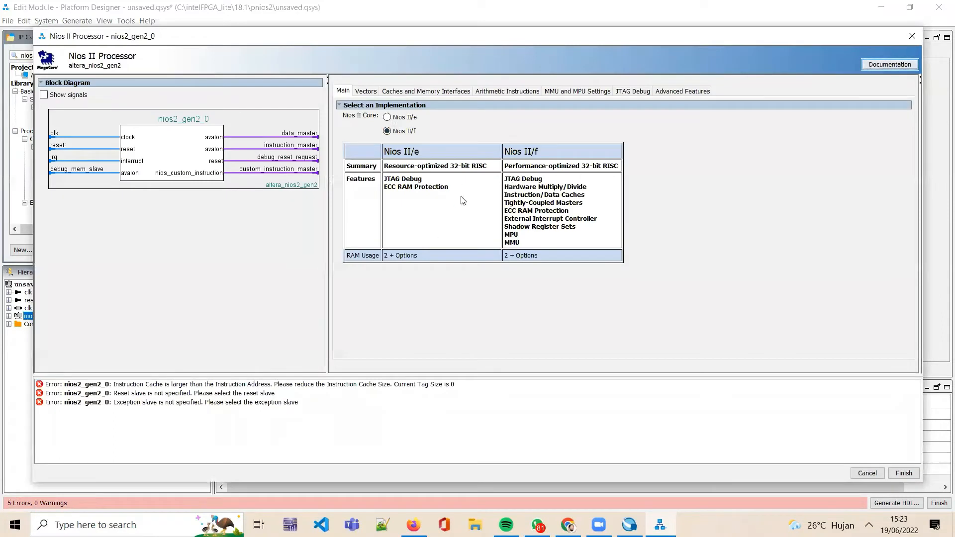
{"action": "left_click", "coordinate": [387, 118]}
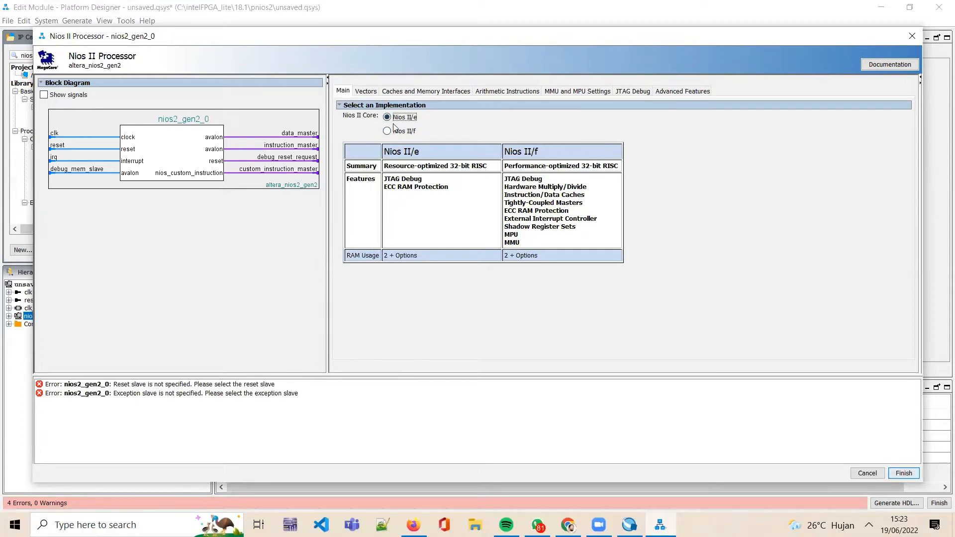
{"action": "left_click", "coordinate": [904, 473]}
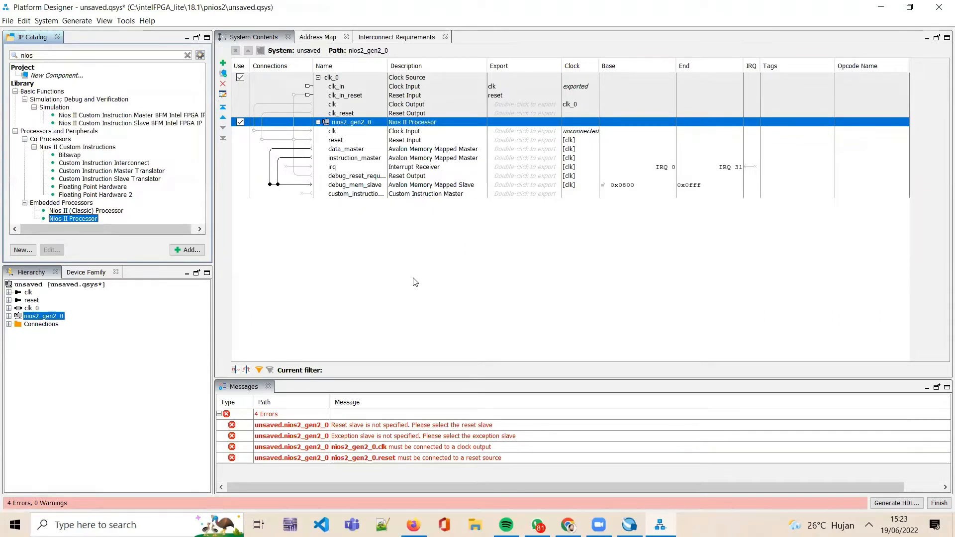
Step: Add an On-Chip Memory (RAM or ROM) Intel FPGA IP with a total memory size of 40960 bytes
{"action": "left_click", "coordinate": [187, 56]}
{"action": "type", "text": "me"}
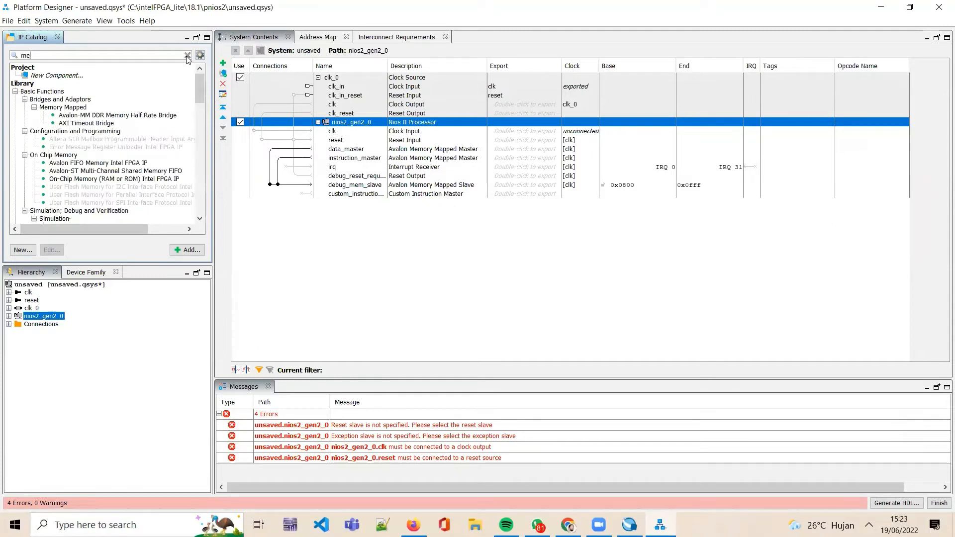
{"action": "type", "text": "mory"}
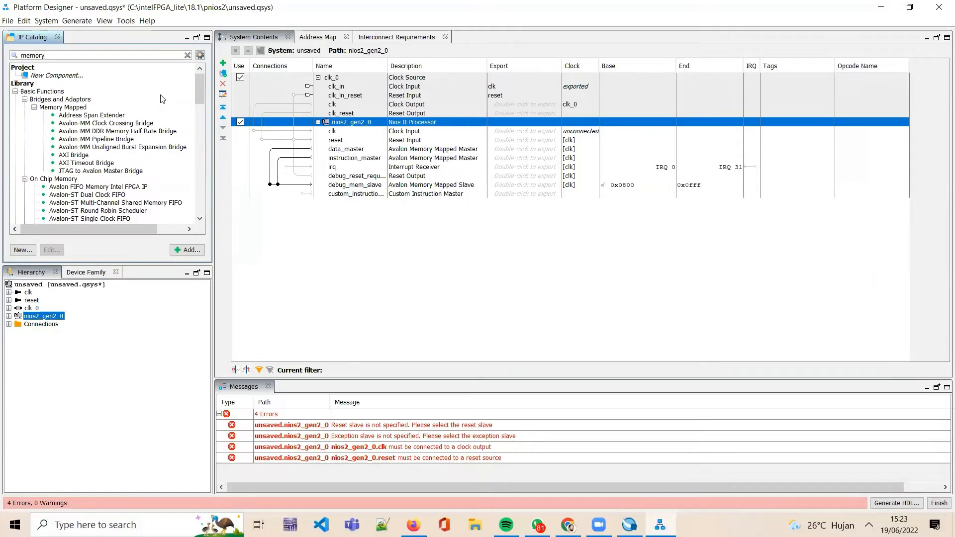
{"action": "left_click_drag", "start_coordinate": [199, 96], "coordinate": [192, 75]}
{"action": "left_click_drag", "start_coordinate": [198, 95], "coordinate": [199, 102]}
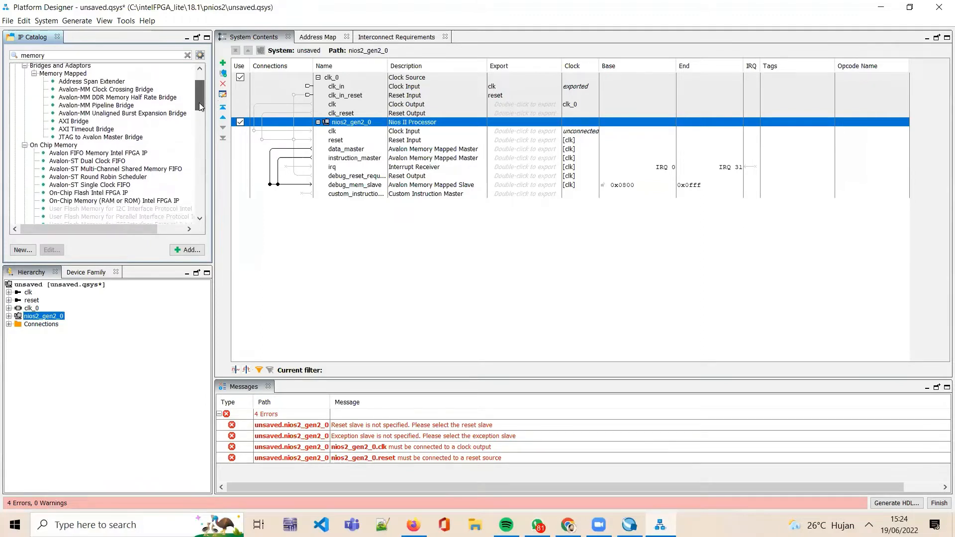
{"action": "left_click", "coordinate": [171, 198]}
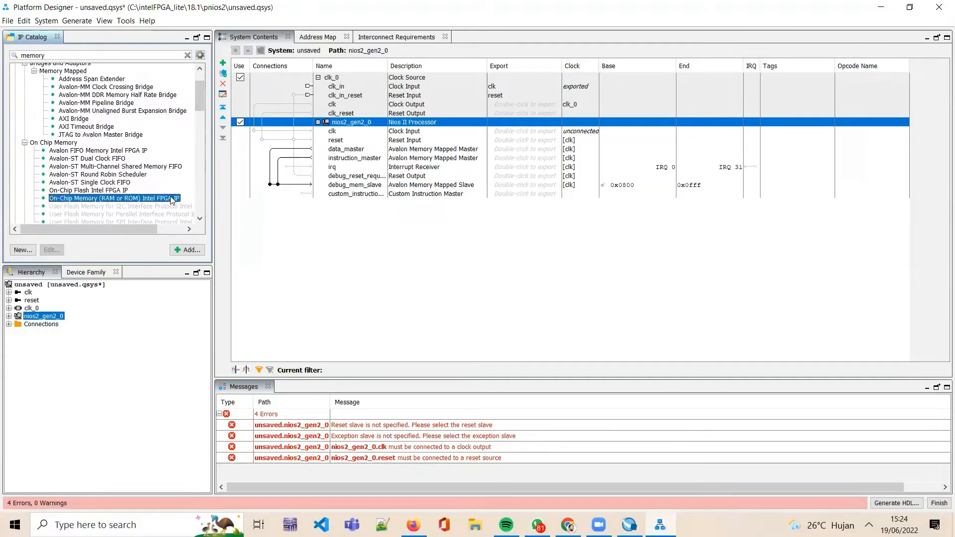
{"action": "double_click", "coordinate": [172, 200]}
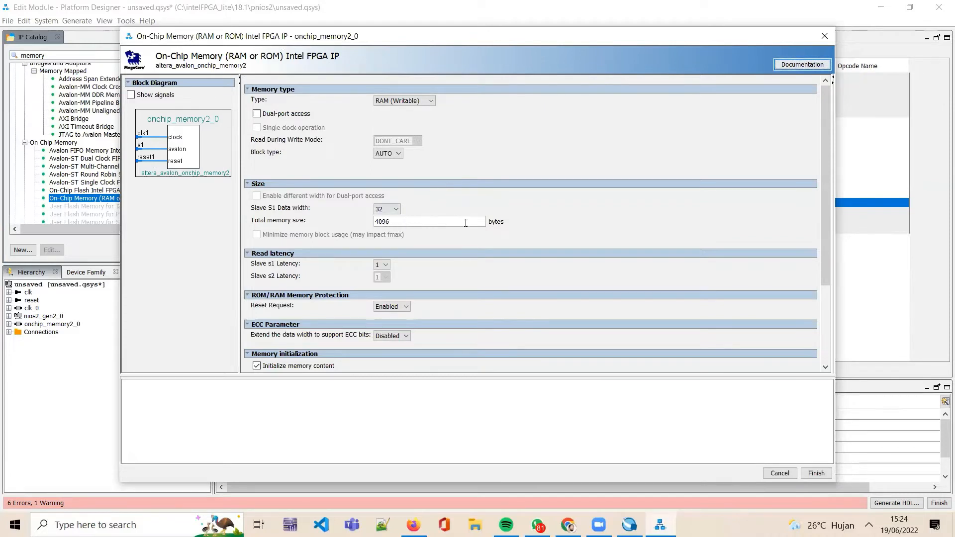
{"action": "left_click", "coordinate": [425, 221]}
{"action": "type", "text": "0"}
{"action": "left_click", "coordinate": [823, 477]}
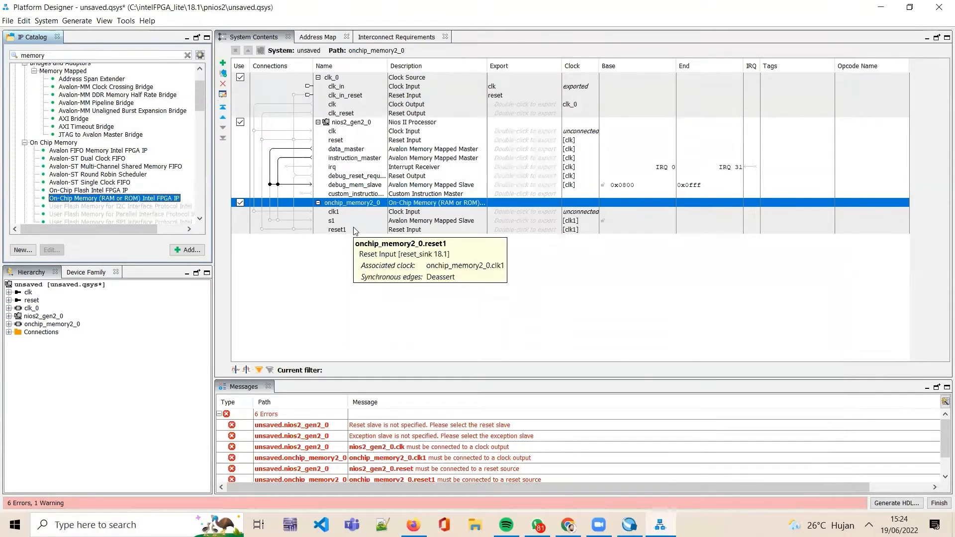
Step: Find the JTAG UART Intel FPGA IP in the IP catalog and add it to the system with its default settings
{"action": "left_click", "coordinate": [187, 55]}
{"action": "type", "text": "jtag"}
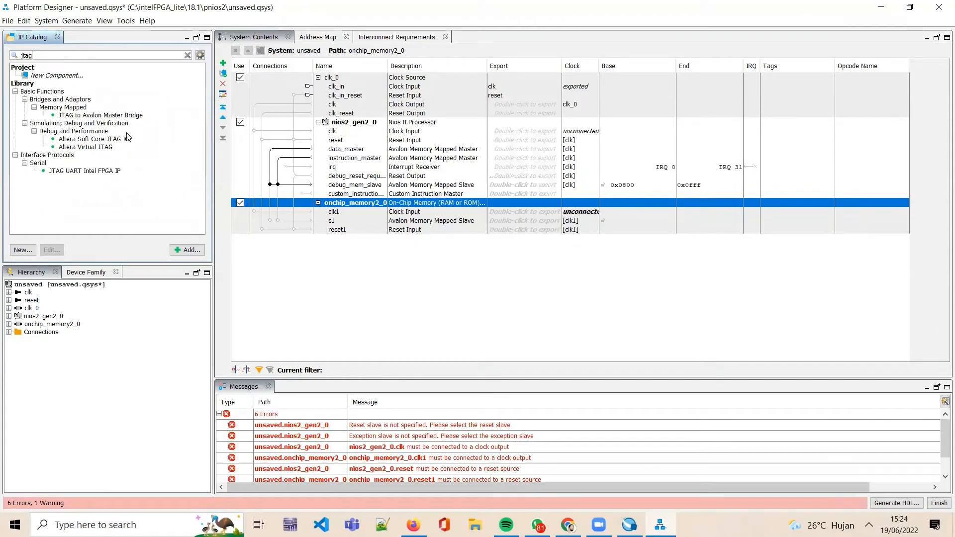
{"action": "left_click", "coordinate": [76, 171]}
{"action": "double_click", "coordinate": [86, 172]}
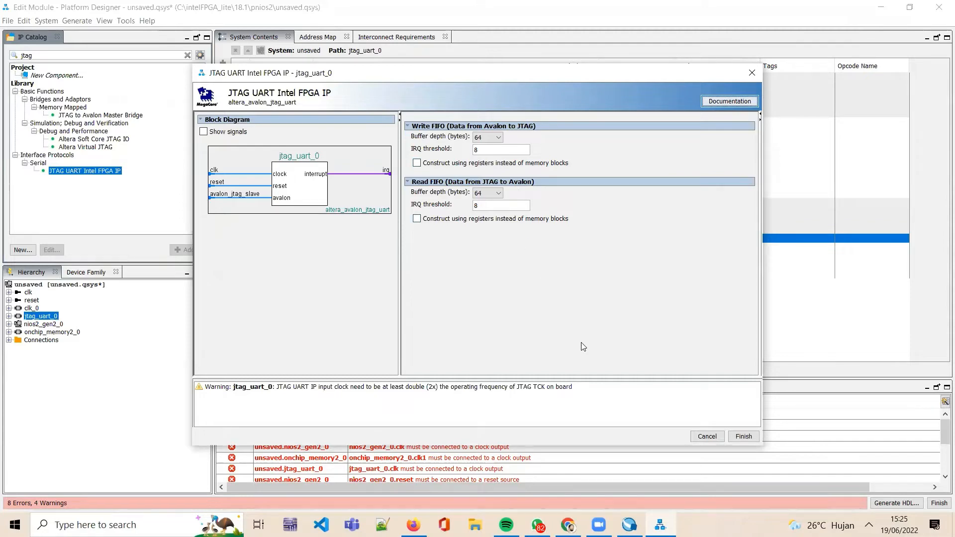
{"action": "left_click", "coordinate": [743, 436]}
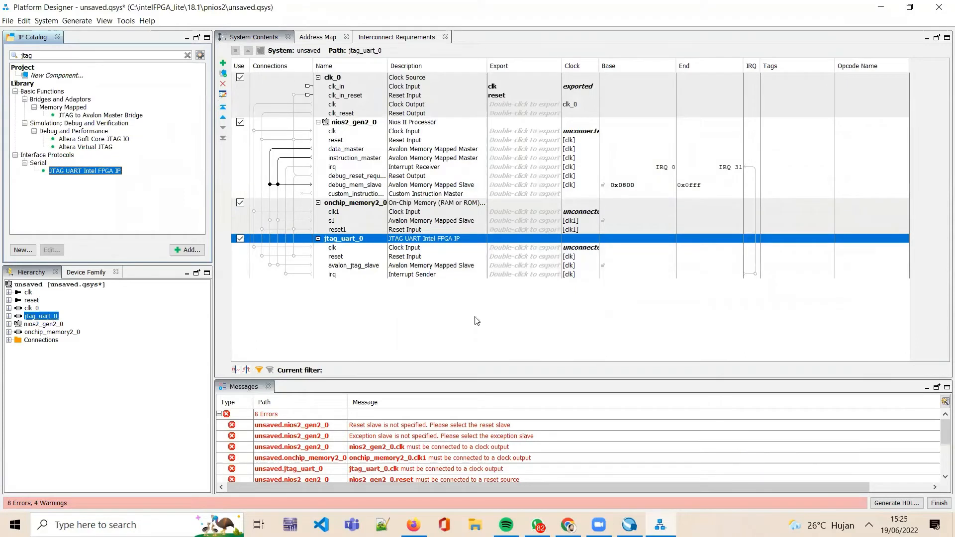
Step: Add two 8-bit PIO (Parallel I/O) Intel FPGA IPs, the first with Output direction and the second with Input direction
{"action": "left_click", "coordinate": [188, 56]}
{"action": "type", "text": "pio"}
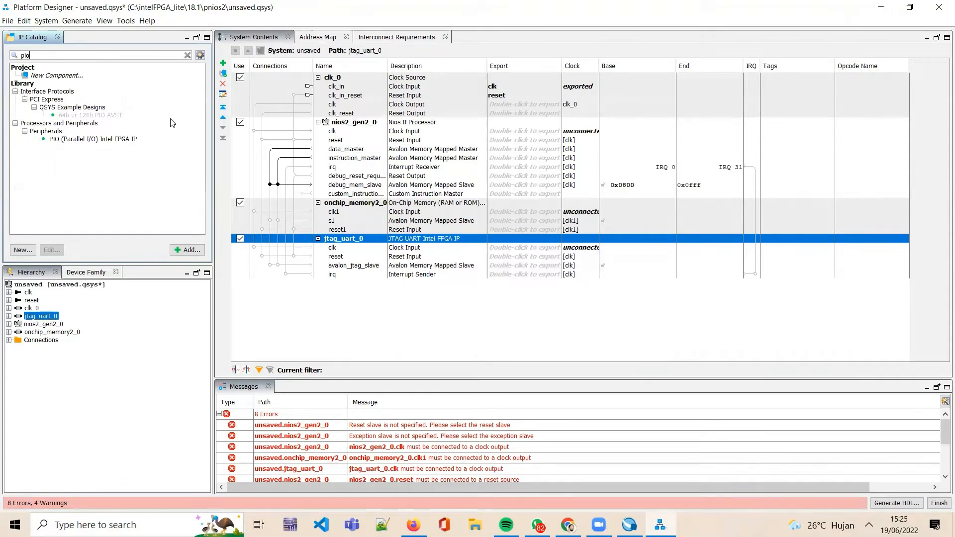
{"action": "left_click", "coordinate": [122, 140]}
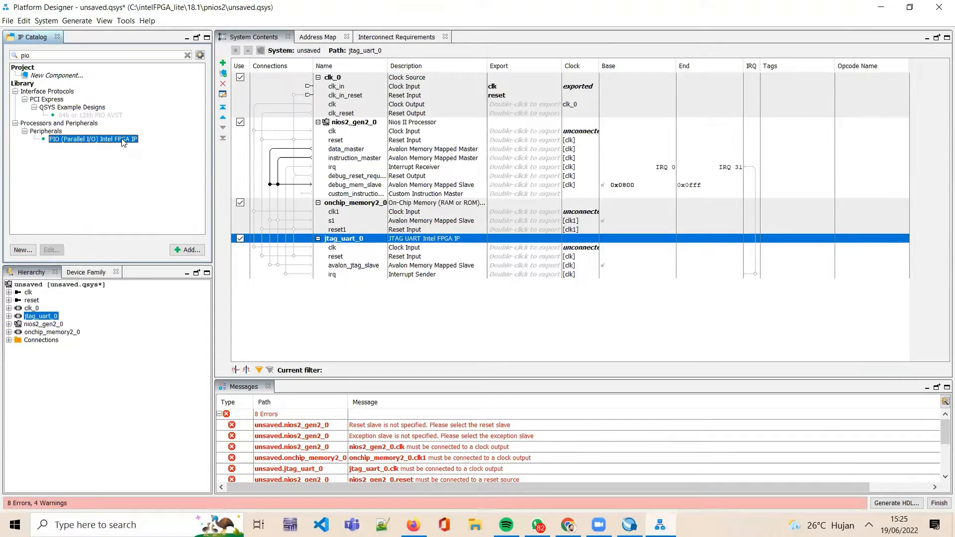
{"action": "double_click", "coordinate": [123, 140]}
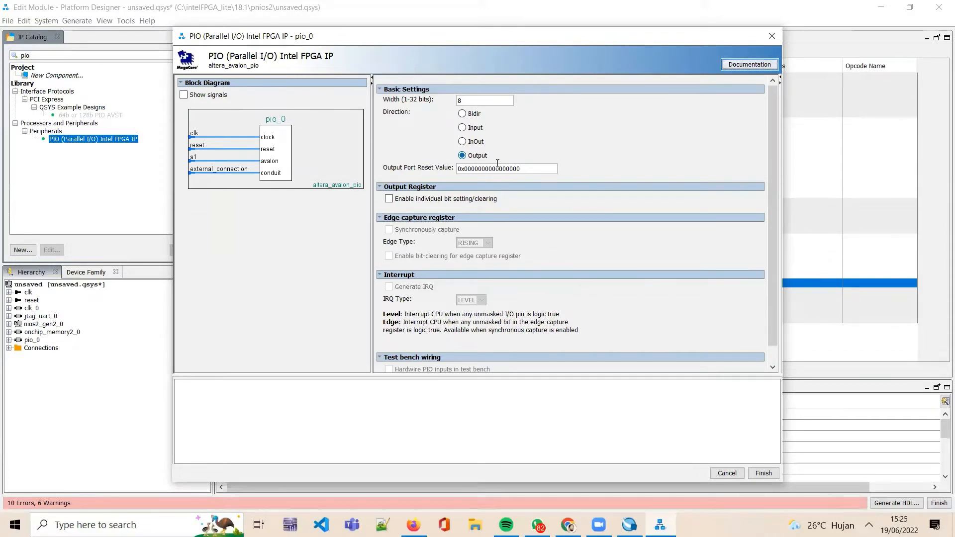
{"action": "left_click", "coordinate": [762, 473]}
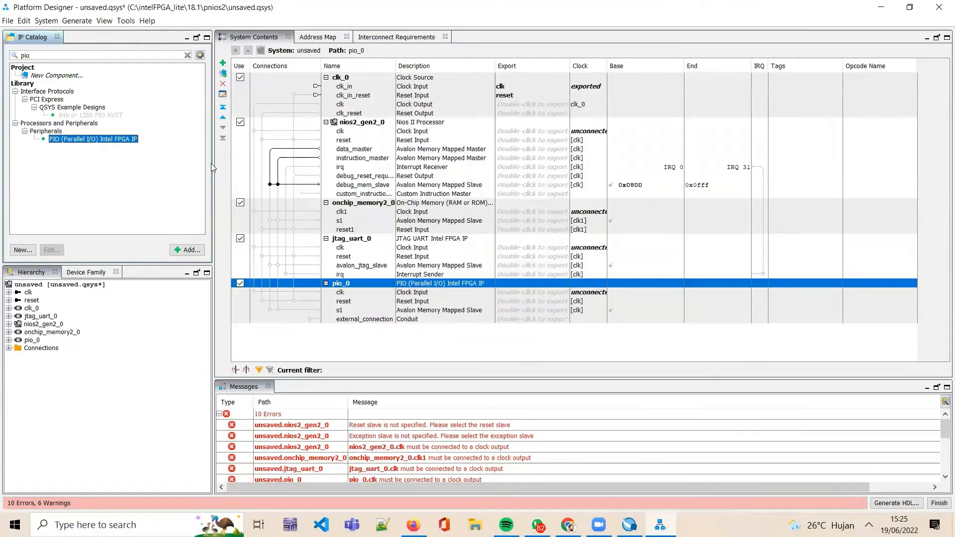
{"action": "double_click", "coordinate": [122, 141]}
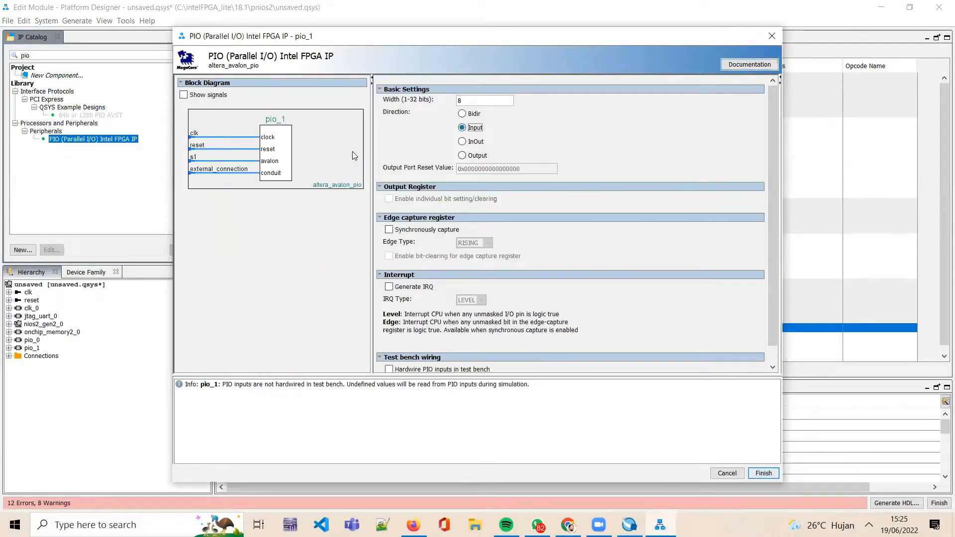
{"action": "left_click", "coordinate": [771, 474]}
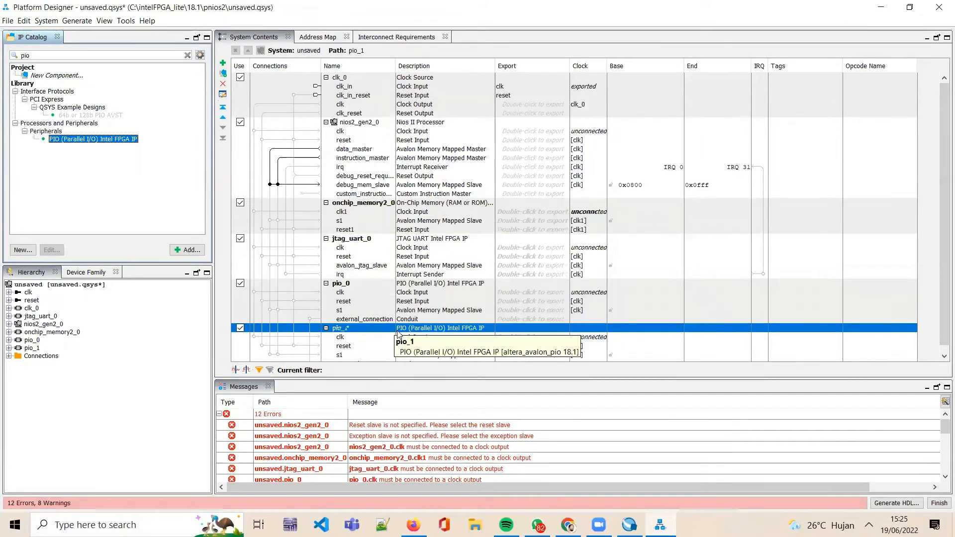
Step: Rename the output PIO component pio_0 as led
{"action": "left_click", "coordinate": [371, 283]}
{"action": "right_click", "coordinate": [370, 283]}
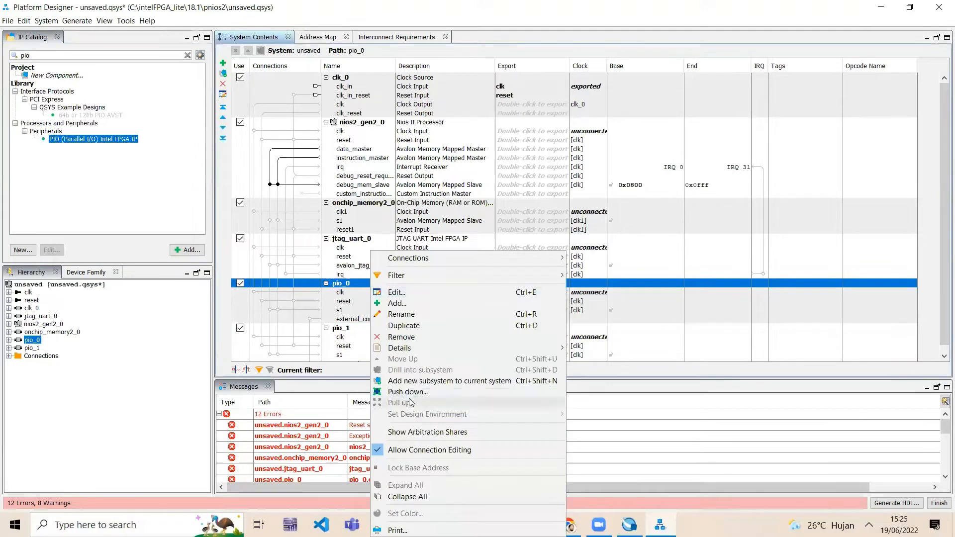
{"action": "left_click", "coordinate": [423, 316]}
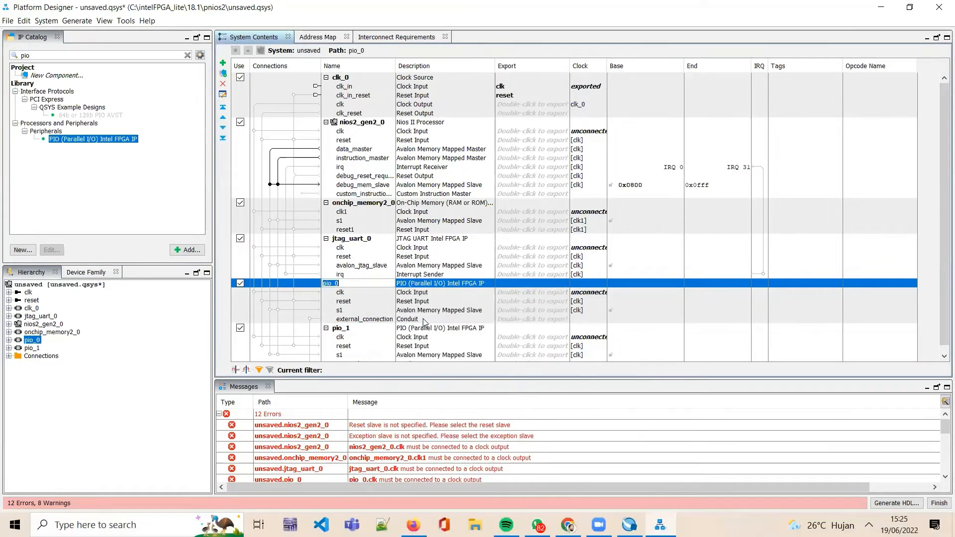
{"action": "key", "text": "BackSpace"}
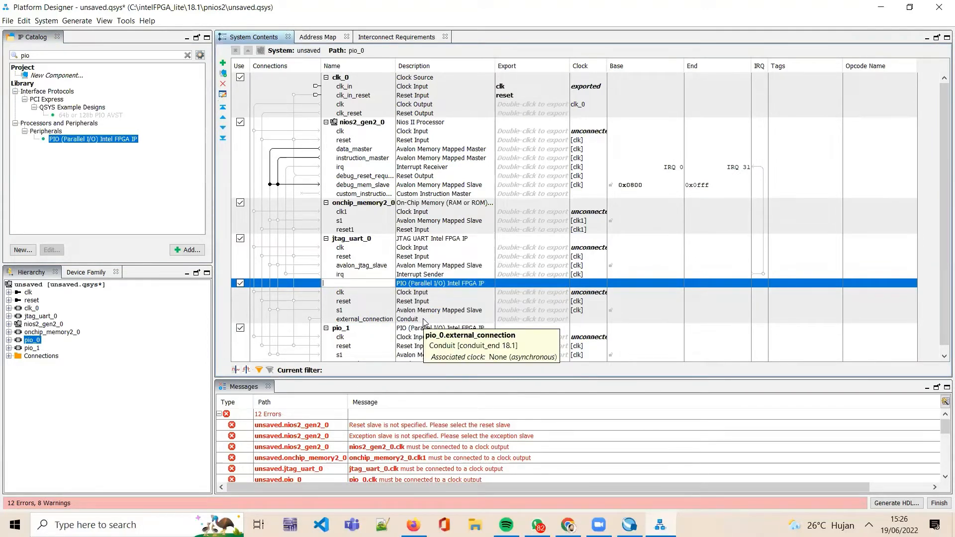
{"action": "type", "text": "led"}
{"action": "key", "text": "Return"}
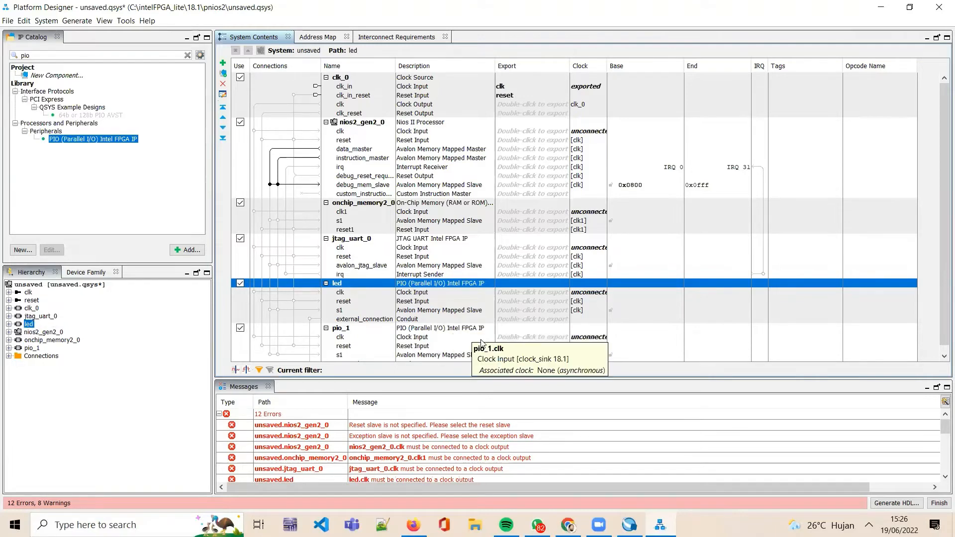
Step: Rename the input PIO component pio_1 as switch
{"action": "left_click", "coordinate": [355, 332]}
{"action": "right_click", "coordinate": [354, 329]}
{"action": "key", "text": "Escape"}
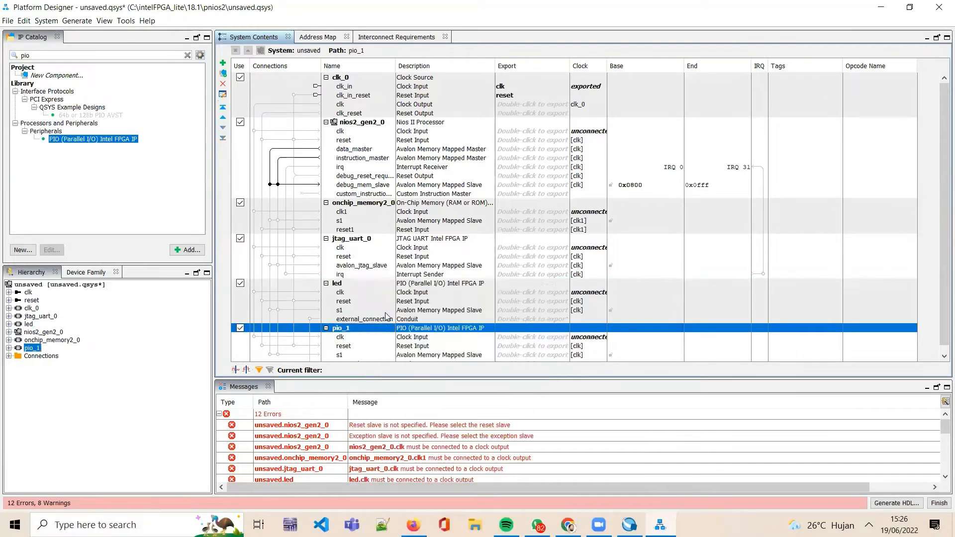
{"action": "key", "text": "BackSpace"}
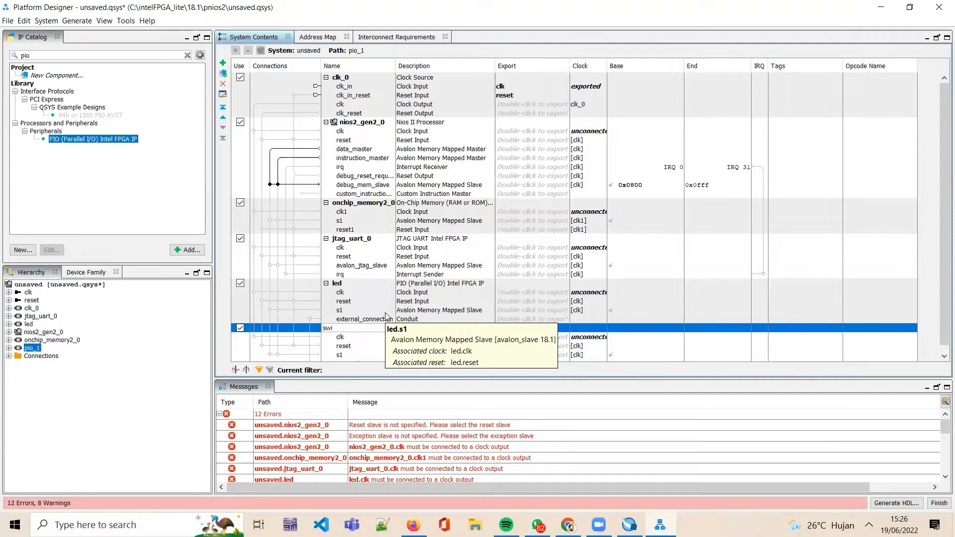
{"action": "type", "text": "switch"}
{"action": "key", "text": "Return"}
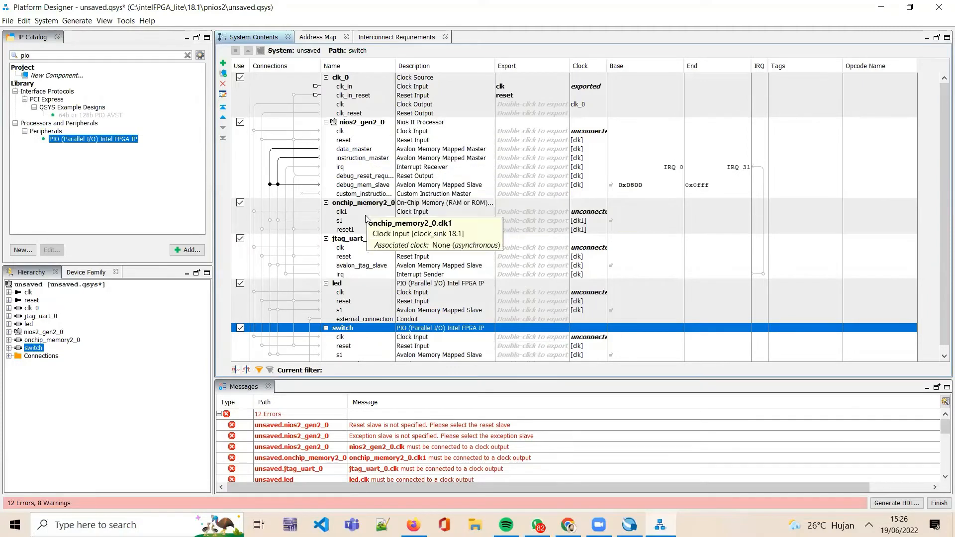
Step: Rename the Nios II Processor component as pnios2
{"action": "left_click", "coordinate": [354, 124]}
{"action": "right_click", "coordinate": [354, 126]}
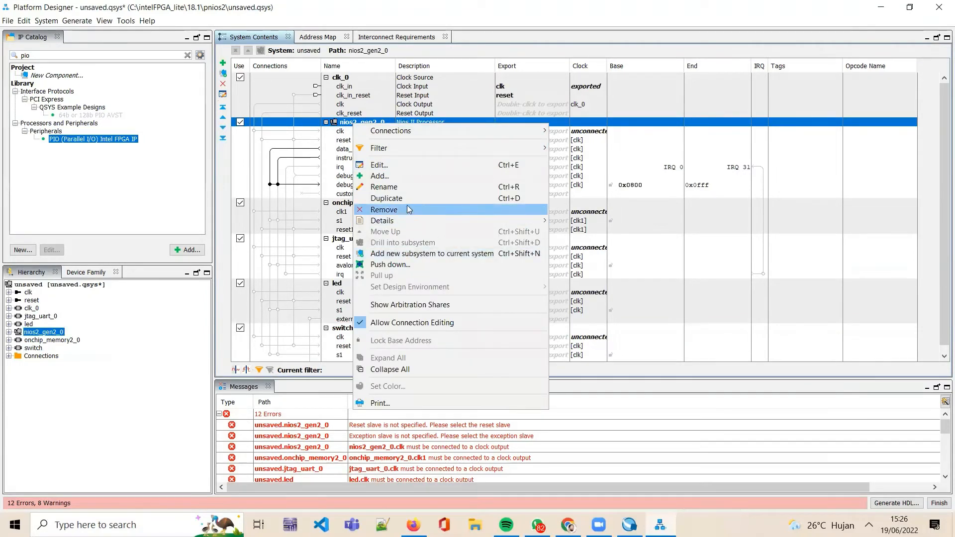
{"action": "left_click", "coordinate": [398, 187]}
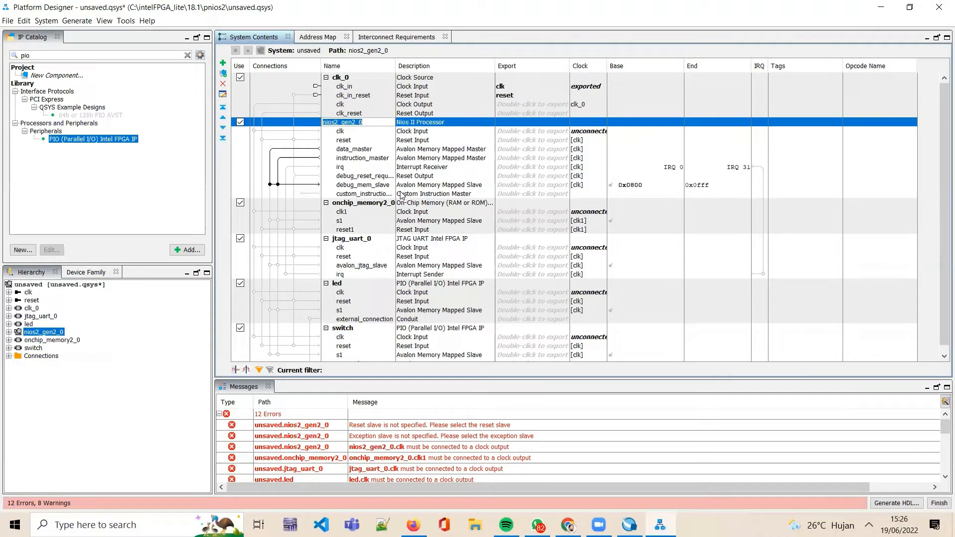
{"action": "key", "text": "BackSpace"}
{"action": "type", "text": "pnios"}
{"action": "key", "text": "Return"}
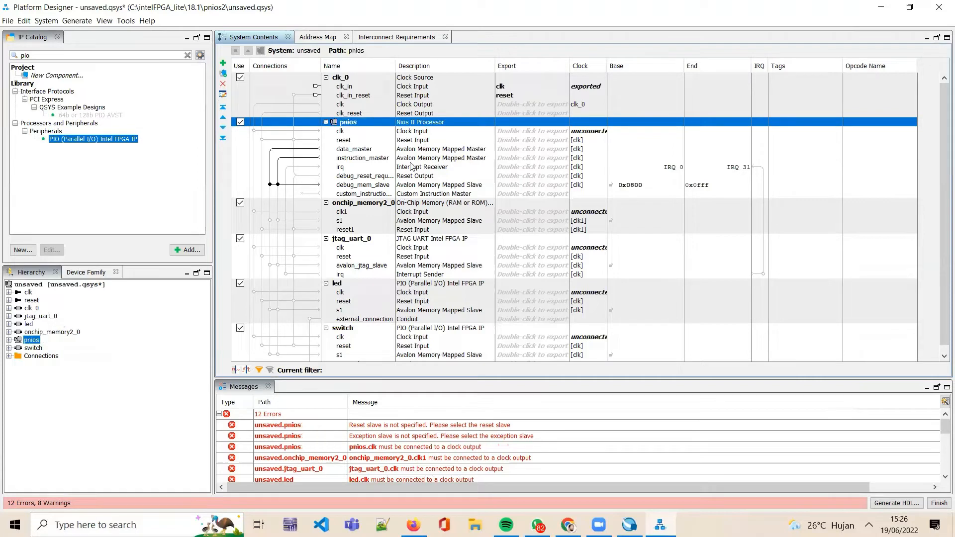
{"action": "right_click", "coordinate": [371, 120]}
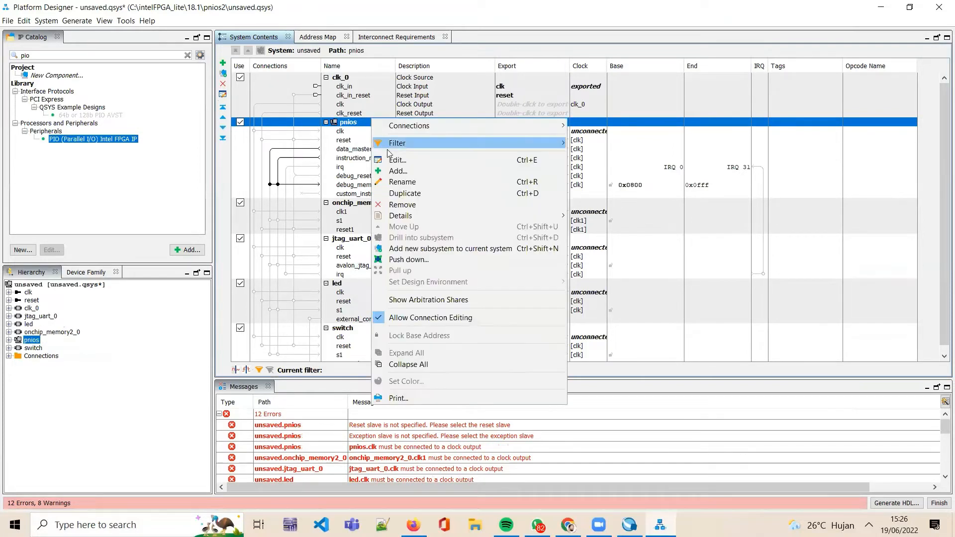
{"action": "left_click", "coordinate": [399, 180]}
{"action": "type", "text": "2"}
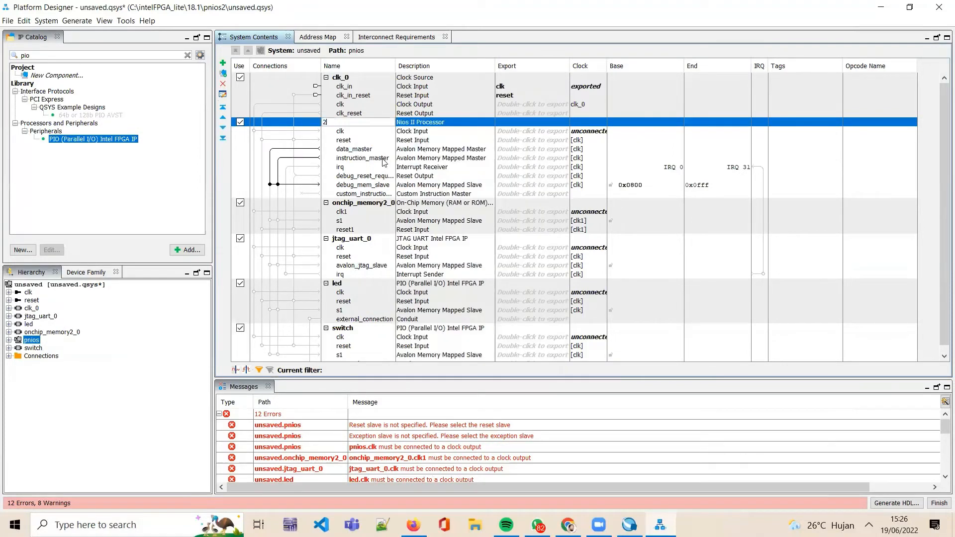
{"action": "type", "text": "nios"}
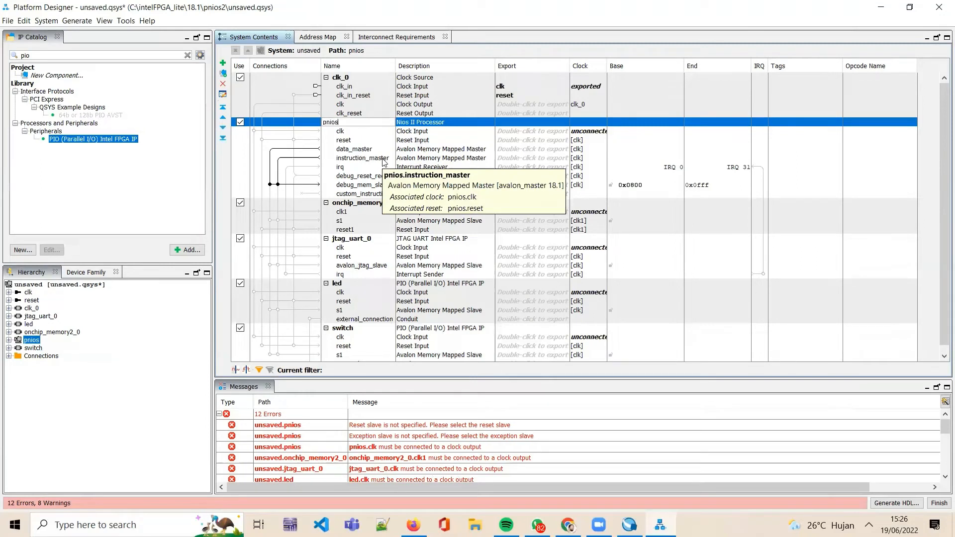
{"action": "key", "text": "Return"}
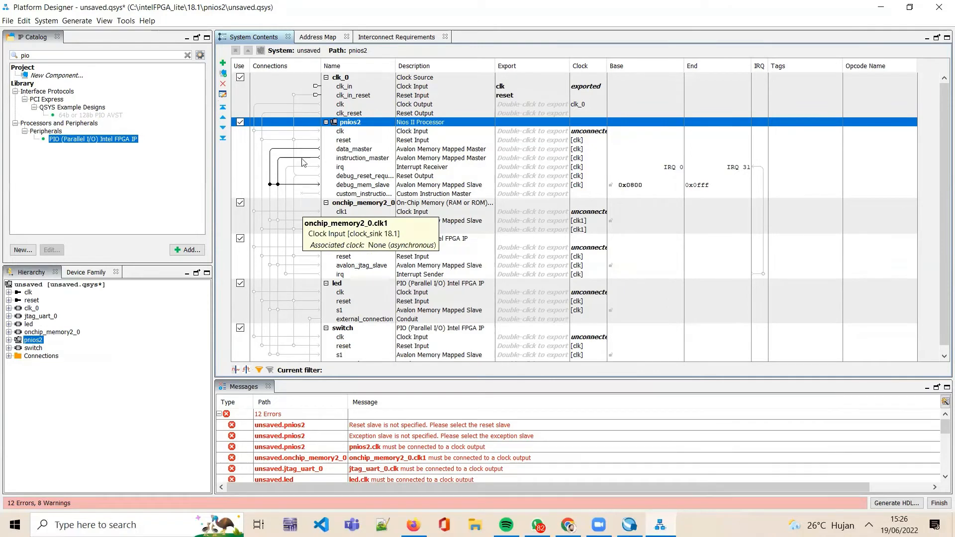
Step: Connect the processor's debug reset request to clk_in_reset, and its reset and clk inputs to clk_0's reset and clock outputs
{"action": "left_click", "coordinate": [292, 95]}
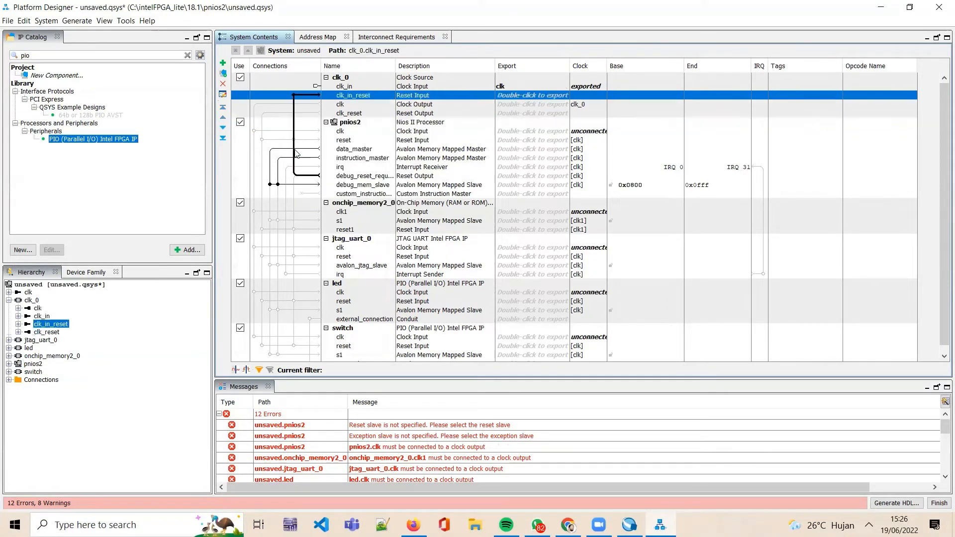
{"action": "left_click", "coordinate": [262, 140]}
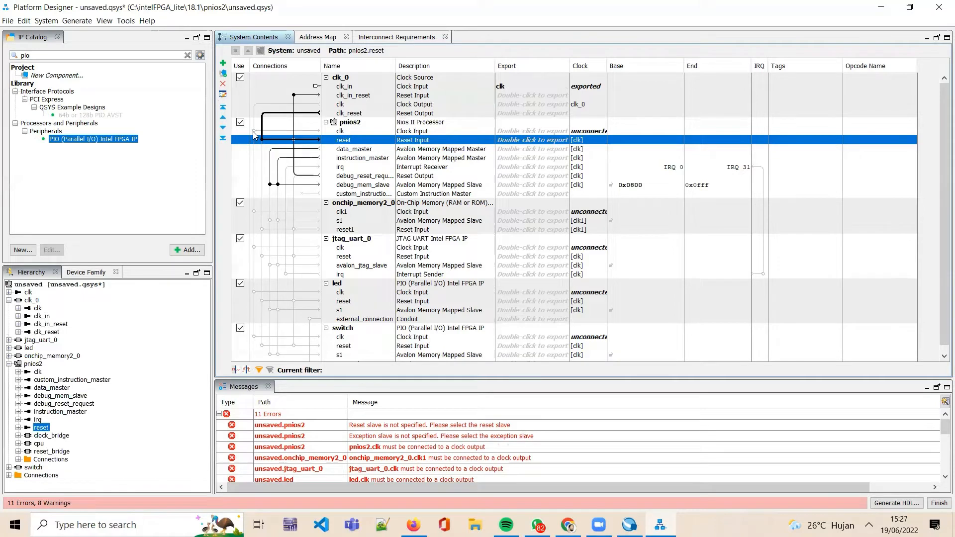
{"action": "left_click", "coordinate": [253, 131]}
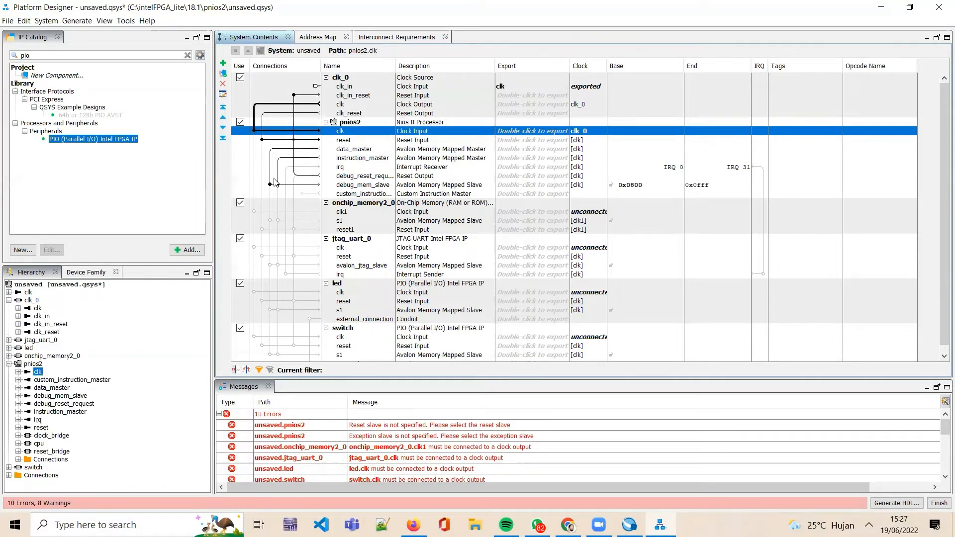
Step: Connect clk_0's clock output to the clock inputs of the on-chip memory, JTAG UART, led and switch components
{"action": "left_click", "coordinate": [254, 211]}
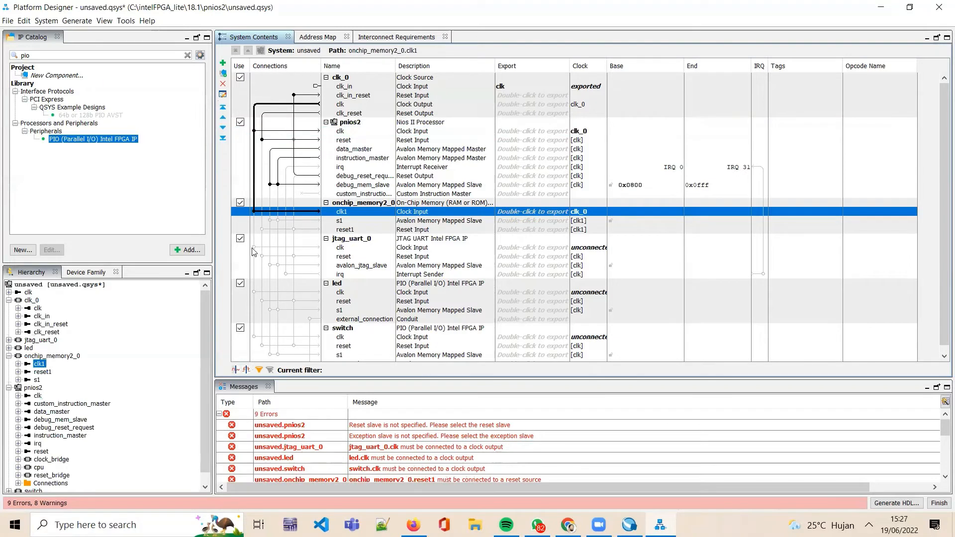
{"action": "left_click", "coordinate": [254, 247]}
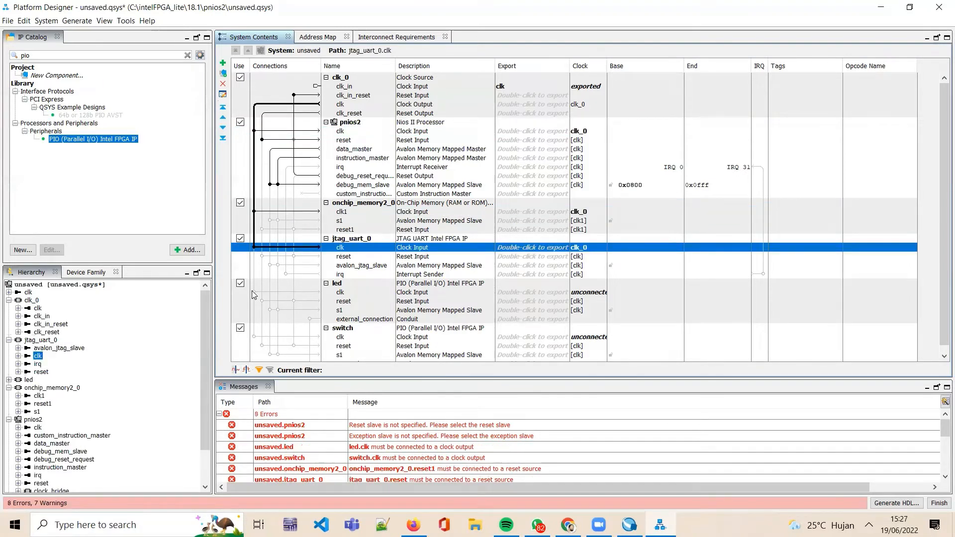
{"action": "left_click", "coordinate": [253, 292]}
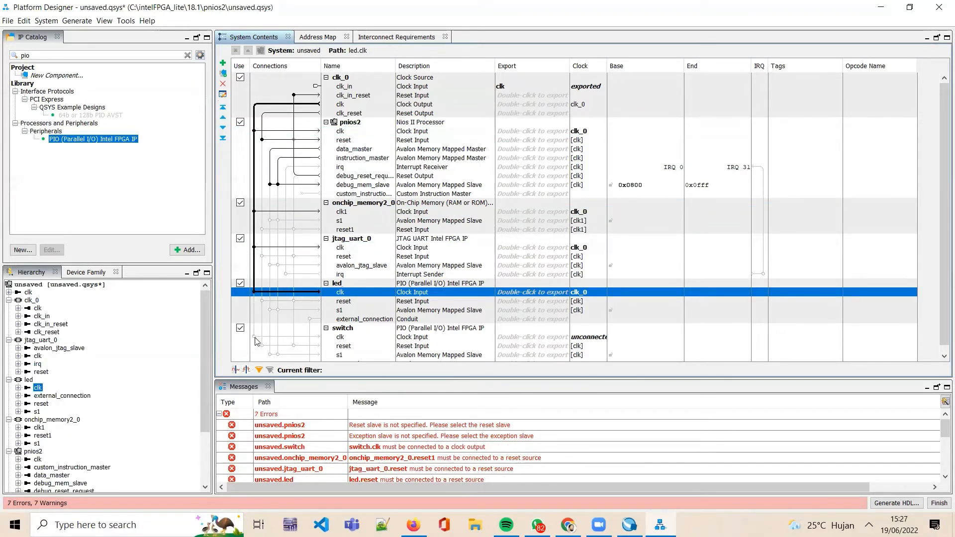
{"action": "left_click", "coordinate": [253, 337]}
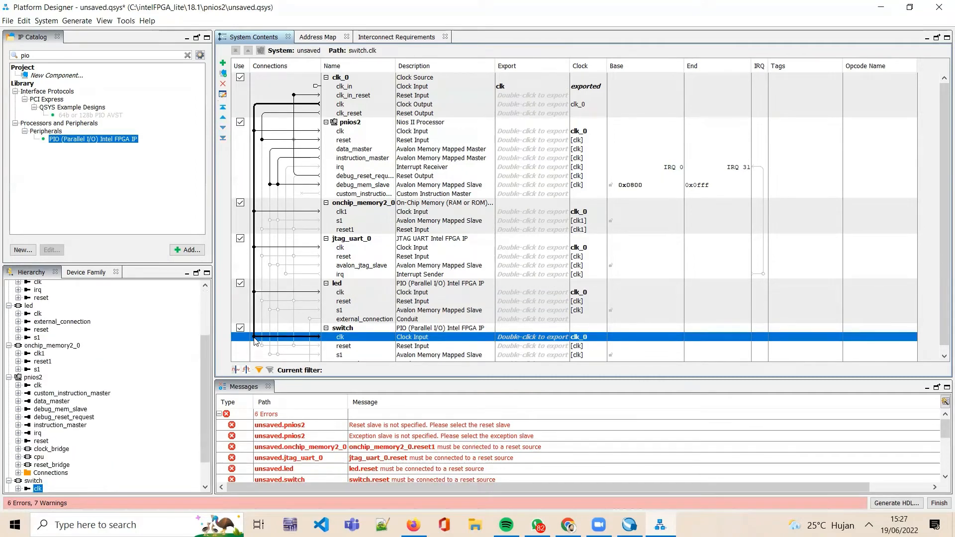
Step: Connect clk_reset to the reset inputs of switch, led, the JTAG UART and the on-chip memory, and switch's s1 to the processor's data_master
{"action": "left_click", "coordinate": [262, 346]}
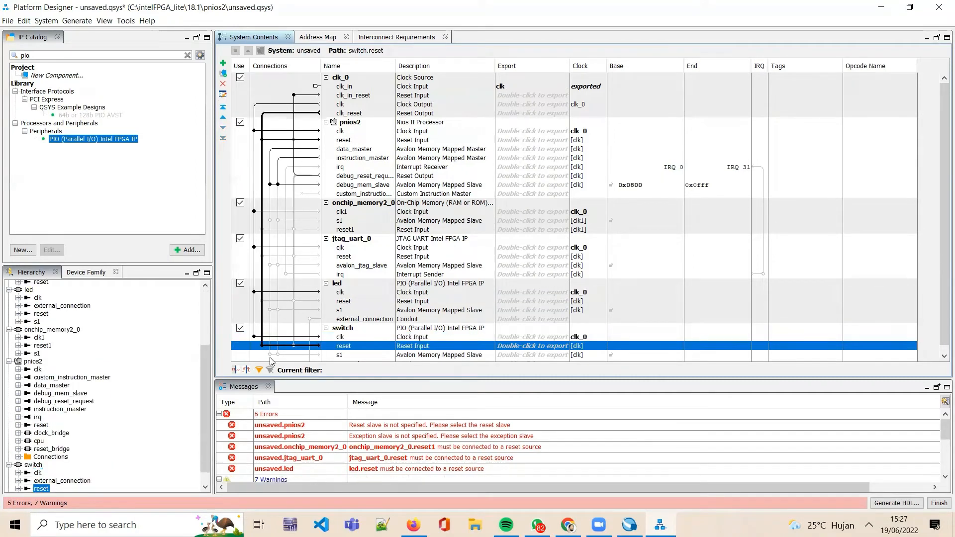
{"action": "left_click", "coordinate": [269, 355]}
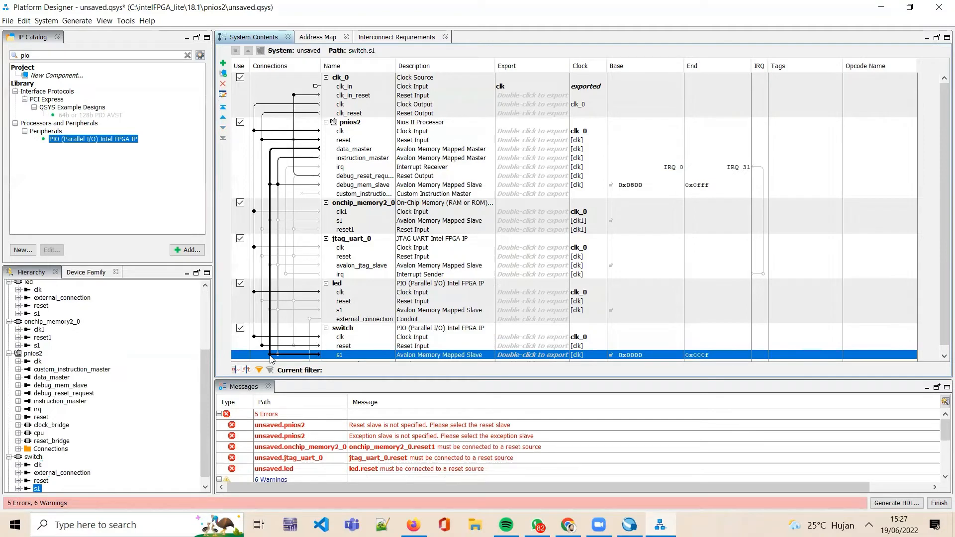
{"action": "left_click", "coordinate": [262, 300]}
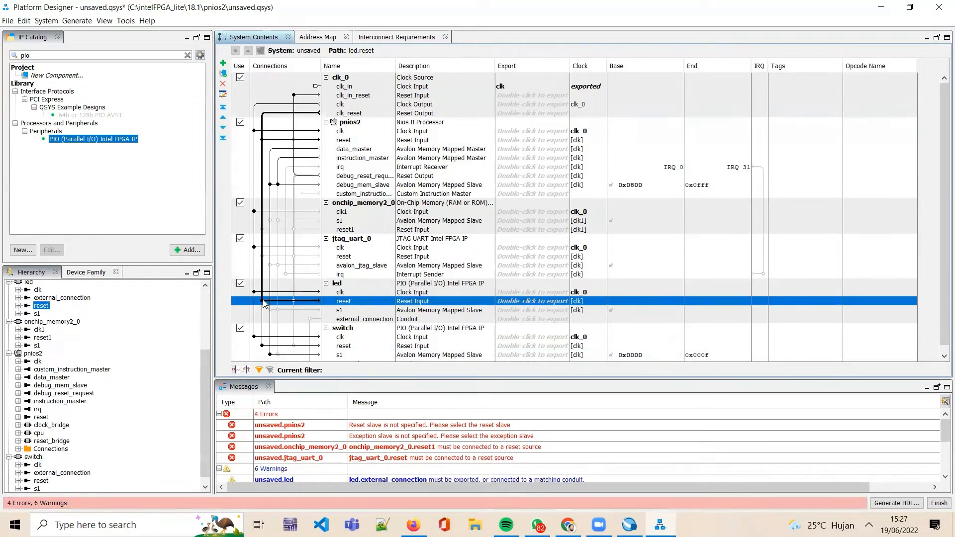
{"action": "left_click", "coordinate": [262, 256]}
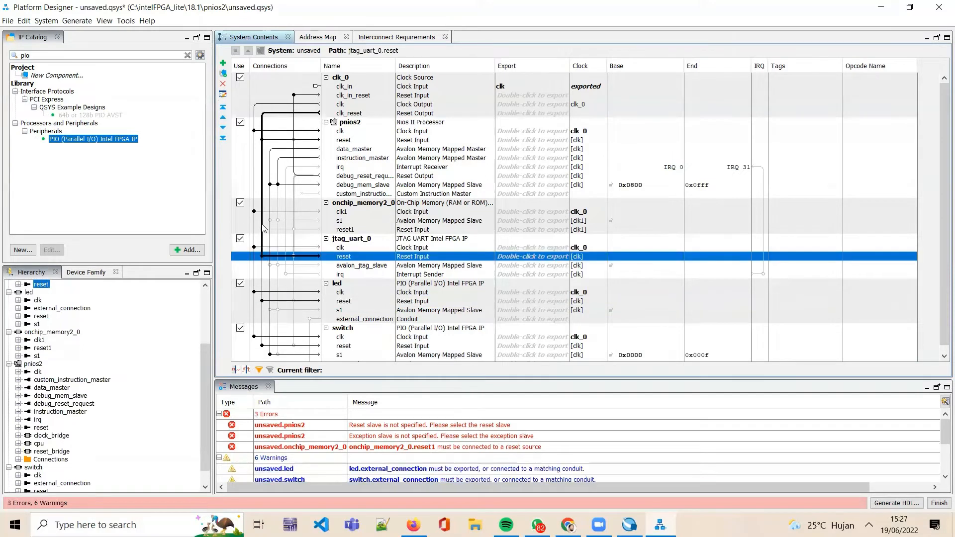
{"action": "left_click", "coordinate": [263, 221]}
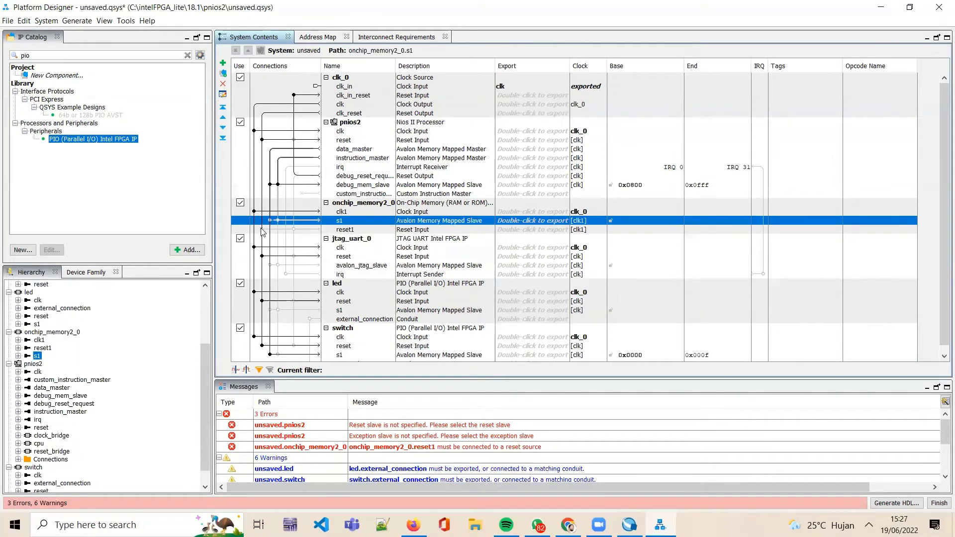
{"action": "left_click", "coordinate": [262, 229]}
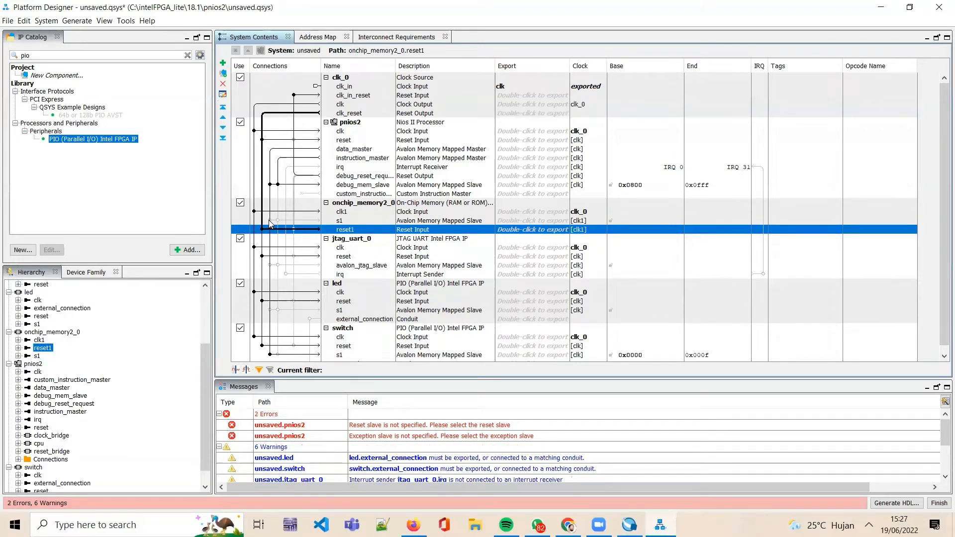
Step: Connect the on-chip memory's s1 to the processor's data_master and instruction_master, and the JTAG UART's avalon_jtag_slave to data_master
{"action": "left_click", "coordinate": [269, 220]}
{"action": "left_click", "coordinate": [277, 220]}
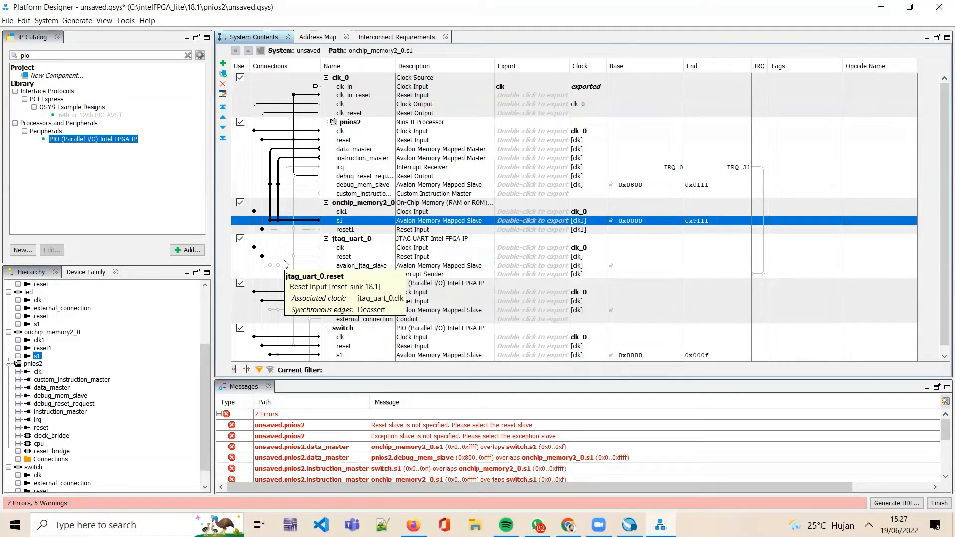
{"action": "left_click", "coordinate": [269, 265]}
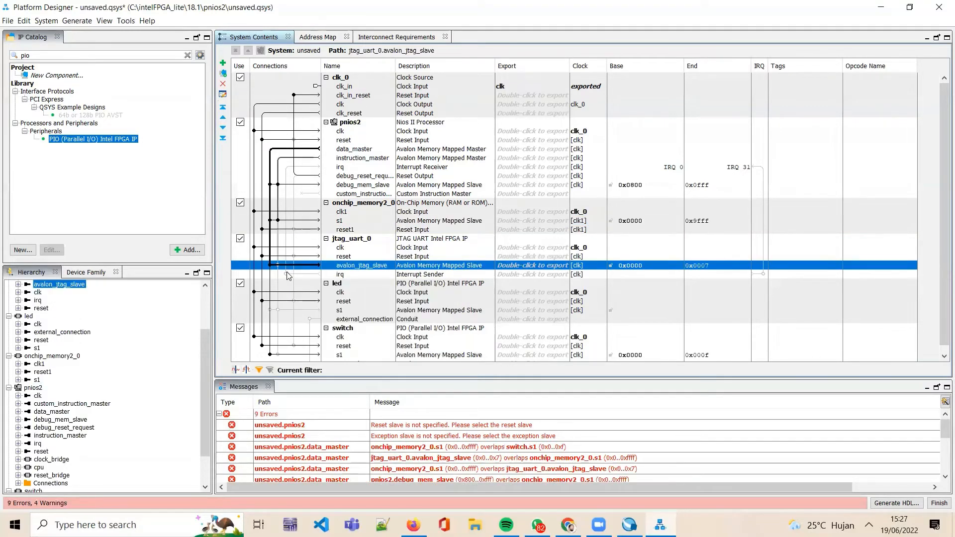
Step: Connect the JTAG UART's irq to the processor's irq receiver, and led's s1 to the processor's data_master
{"action": "left_click", "coordinate": [286, 275]}
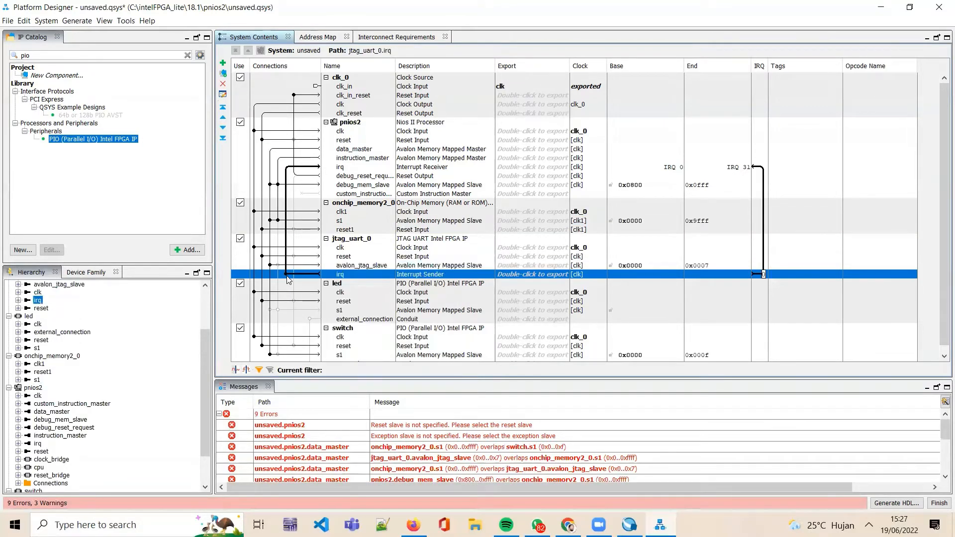
{"action": "left_click", "coordinate": [270, 310]}
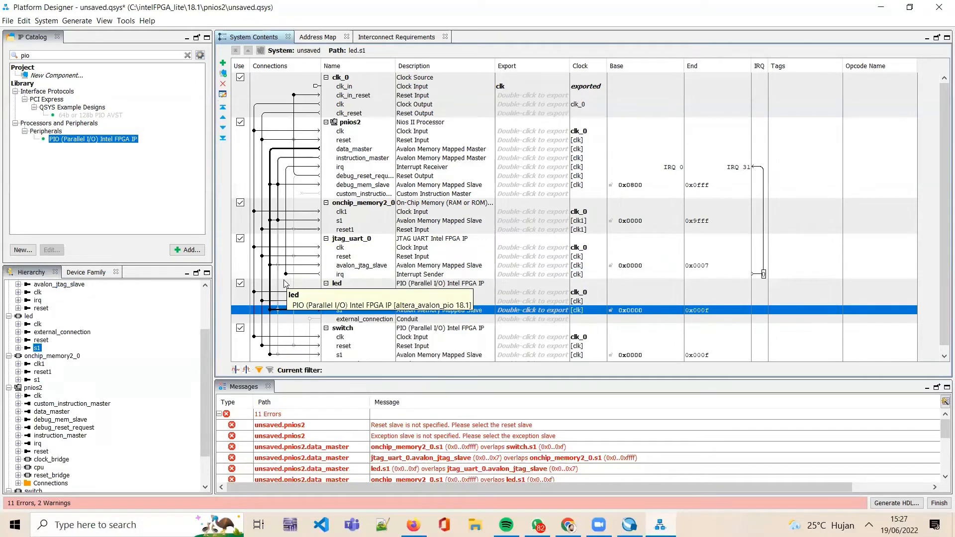
{"action": "left_click", "coordinate": [265, 79]}
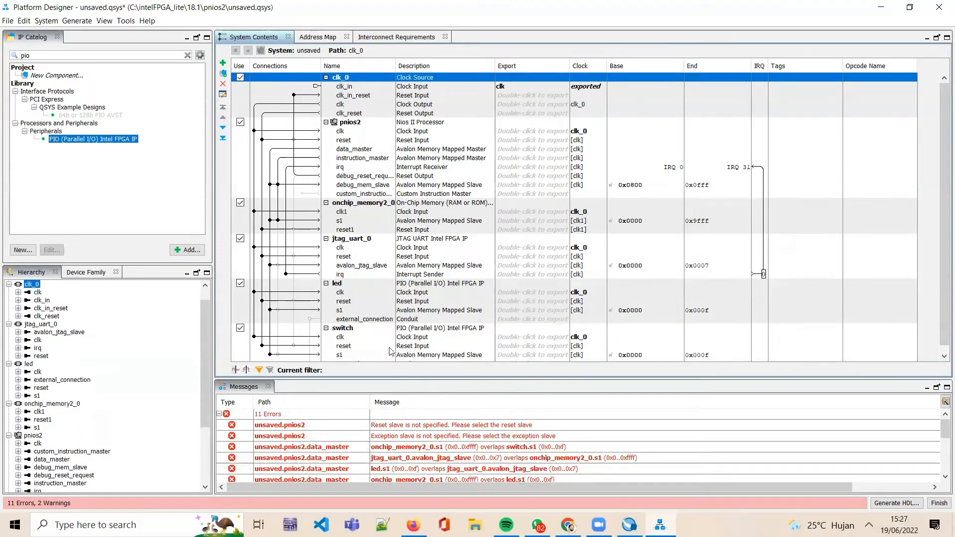
Step: Export the external_connection conduits of led and switch as led_external_connection and switch_external_connection
{"action": "left_click", "coordinate": [513, 321]}
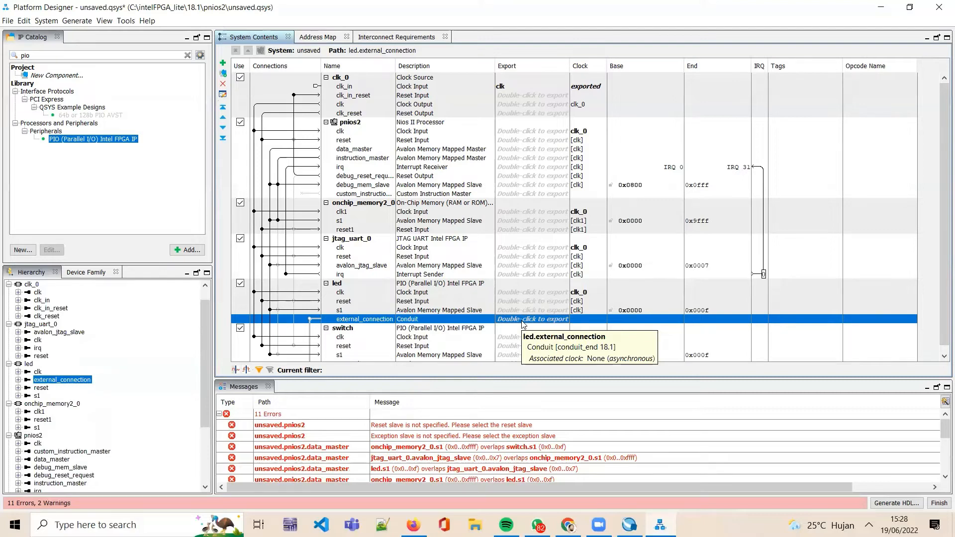
{"action": "double_click", "coordinate": [524, 320]}
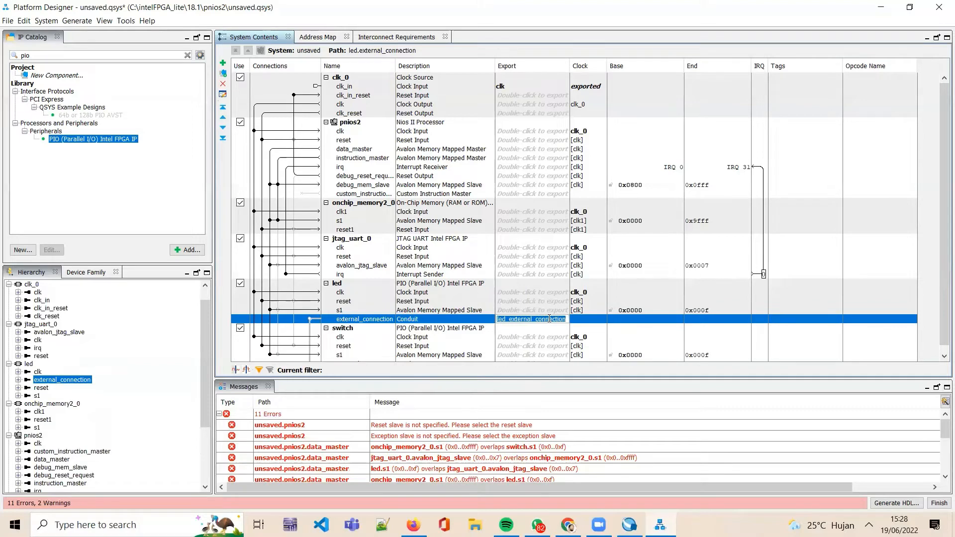
{"action": "key", "text": "Return"}
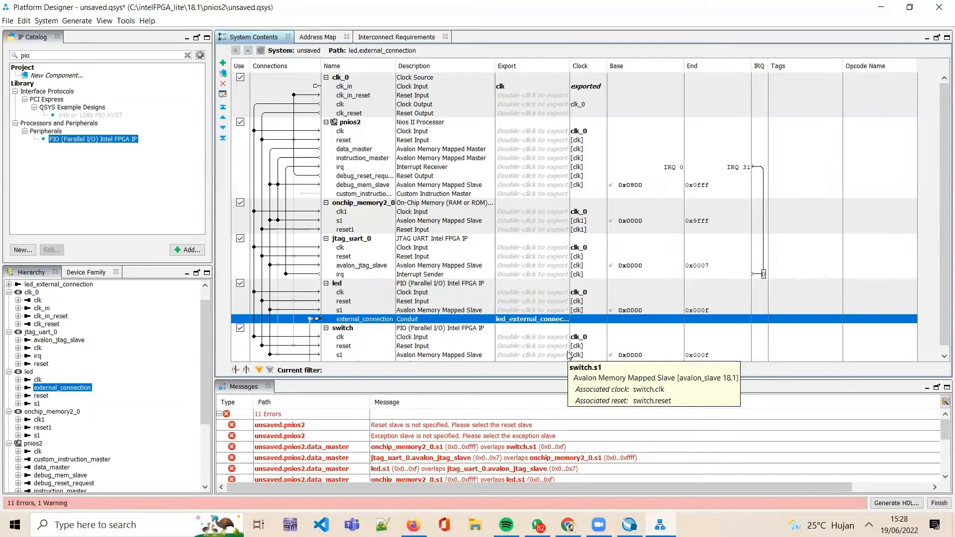
{"action": "left_click", "coordinate": [532, 337]}
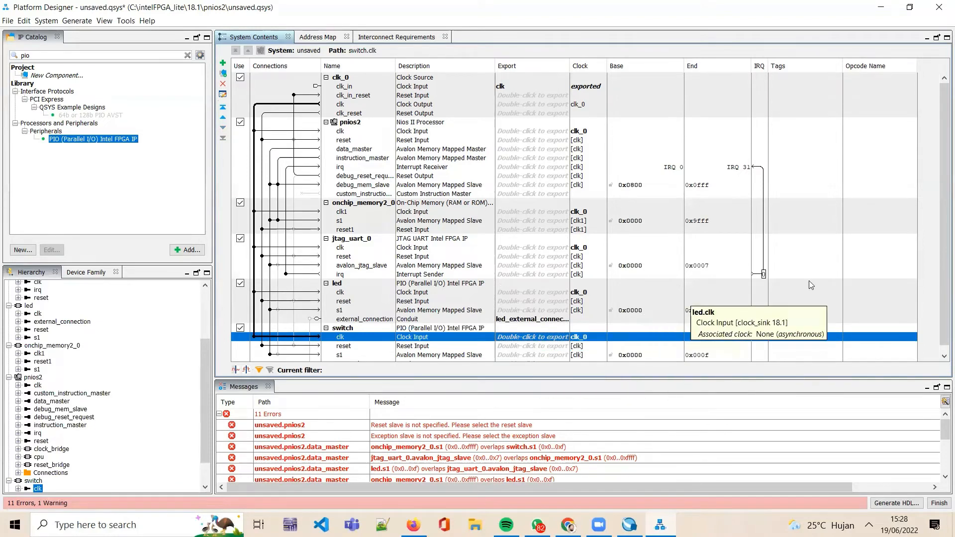
{"action": "scroll", "coordinate": [943, 214], "scroll_direction": "down", "scroll_amount": 1}
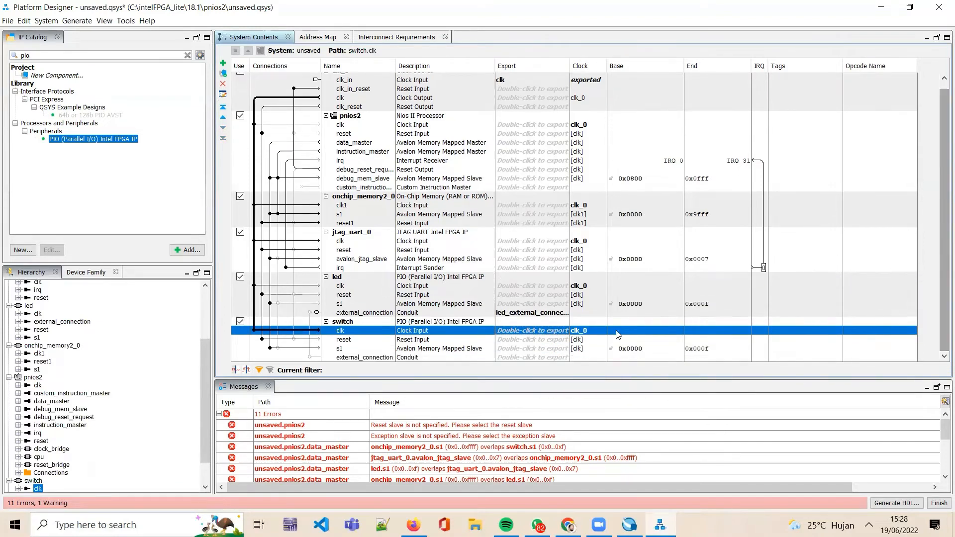
{"action": "left_click", "coordinate": [556, 357]}
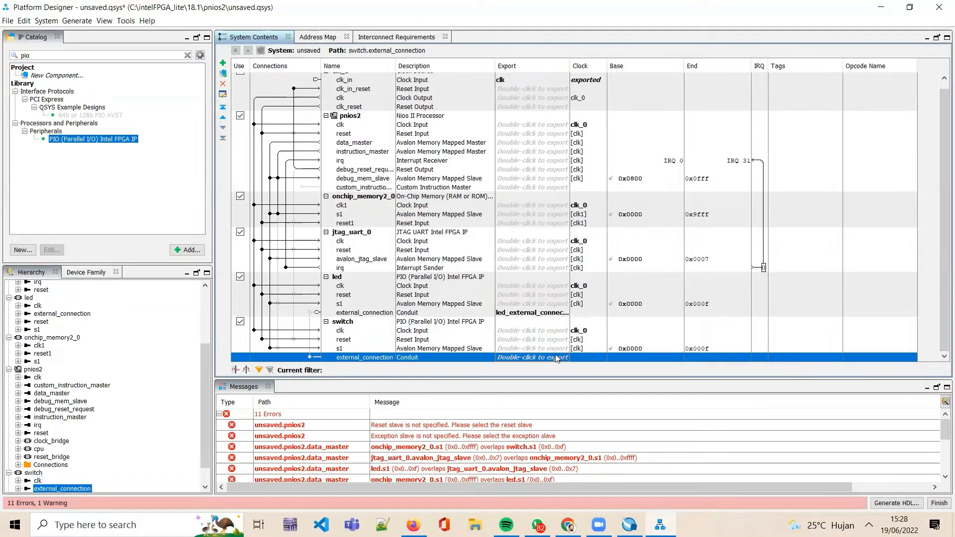
{"action": "double_click", "coordinate": [557, 358]}
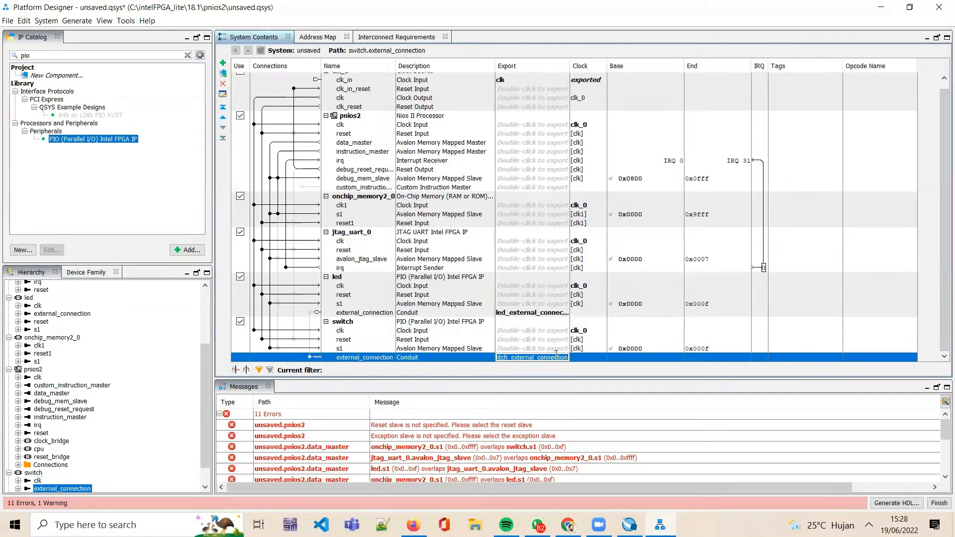
{"action": "key", "text": "Return"}
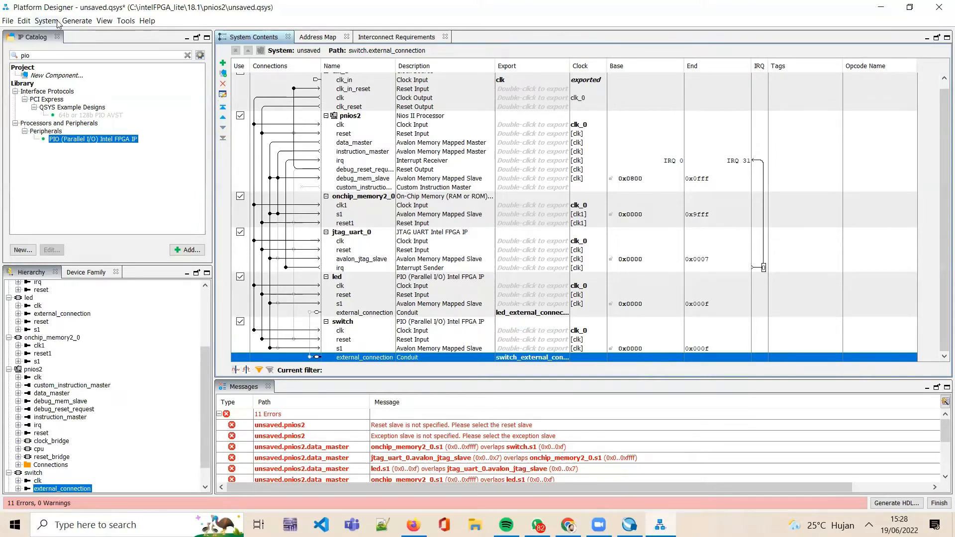
Step: Save the system under the file name pnios2 in the pnios2 project folder and dismiss the save report
{"action": "left_click", "coordinate": [6, 22]}
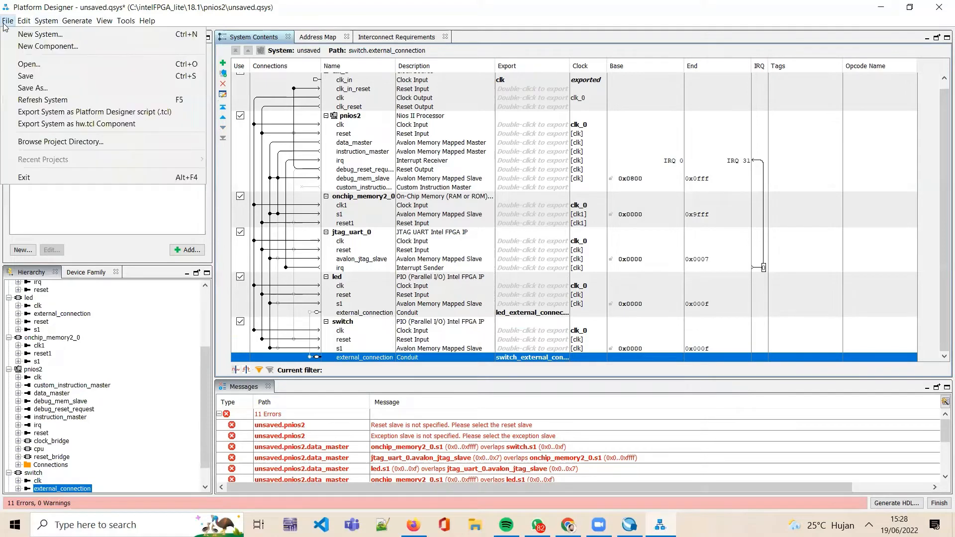
{"action": "left_click", "coordinate": [39, 89]}
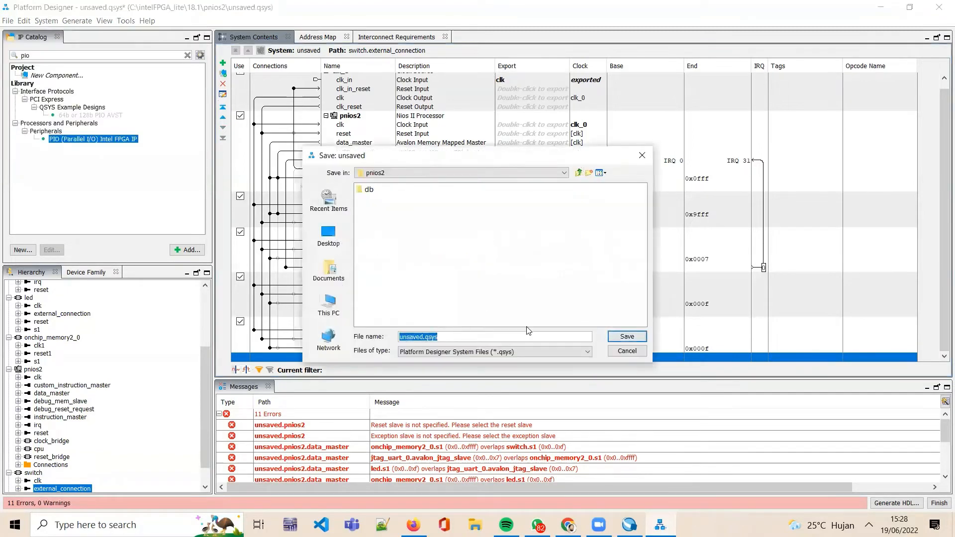
{"action": "key", "text": "BackSpace"}
{"action": "type", "text": "pnios2"}
{"action": "key", "text": "Return"}
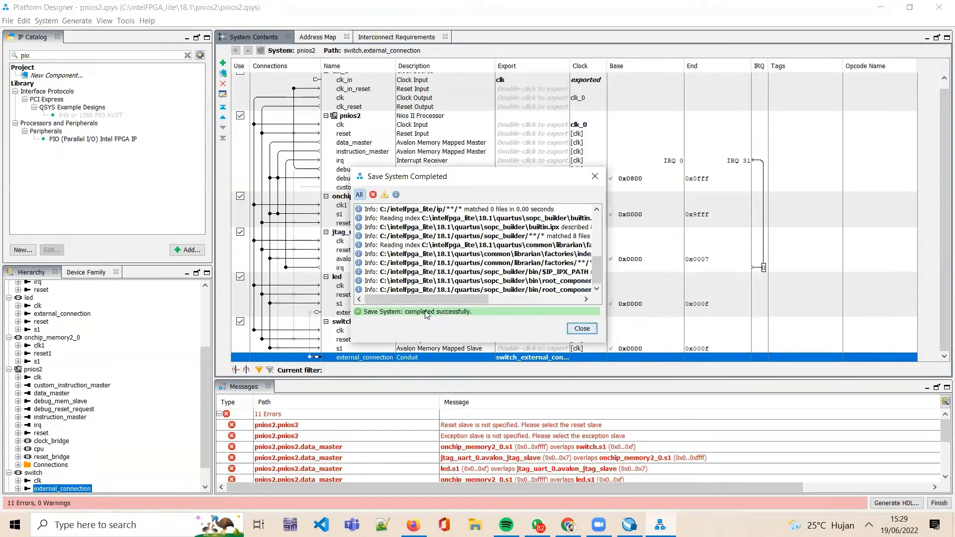
{"action": "left_click", "coordinate": [581, 328]}
{"action": "left_click", "coordinate": [584, 331]}
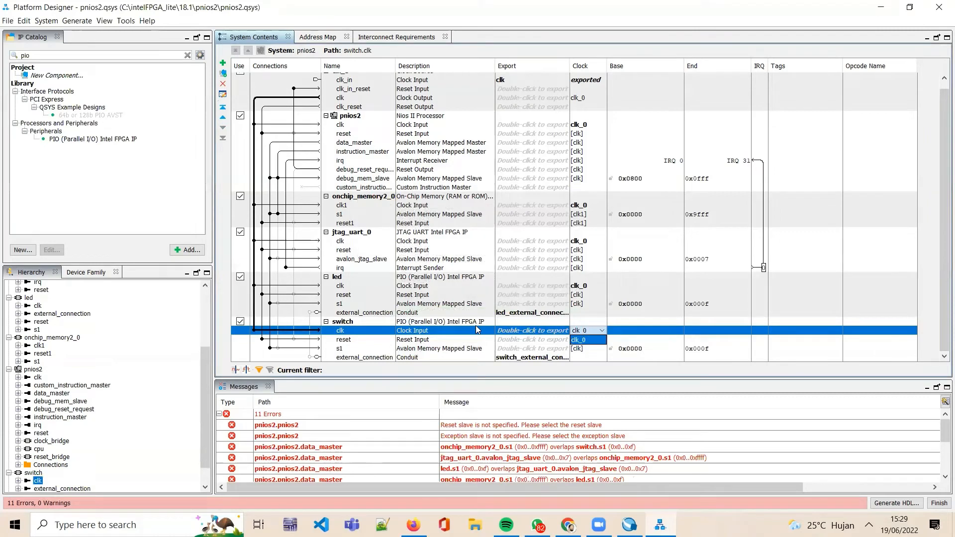
{"action": "key", "text": "Return"}
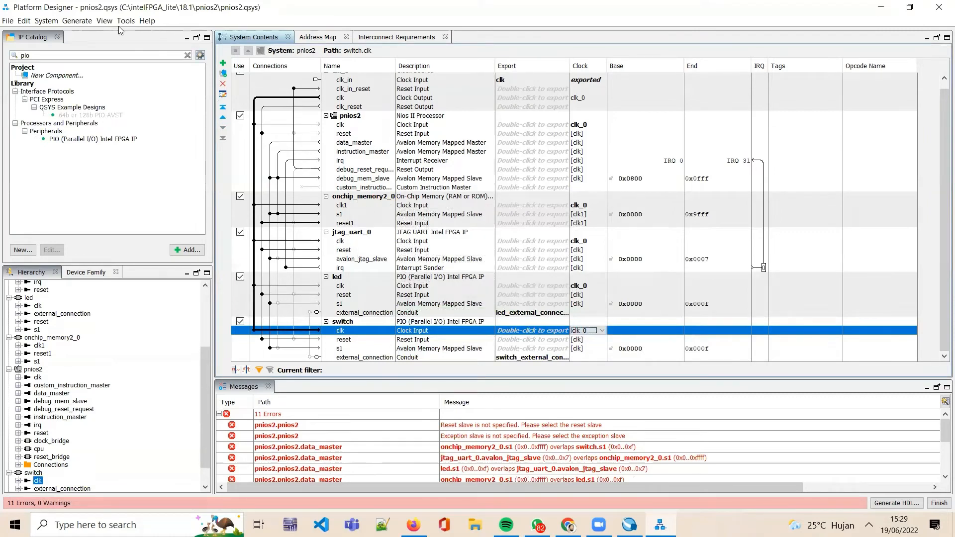
Step: Assign base addresses automatically to all memory-mapped slaves in the system
{"action": "left_click", "coordinate": [58, 23]}
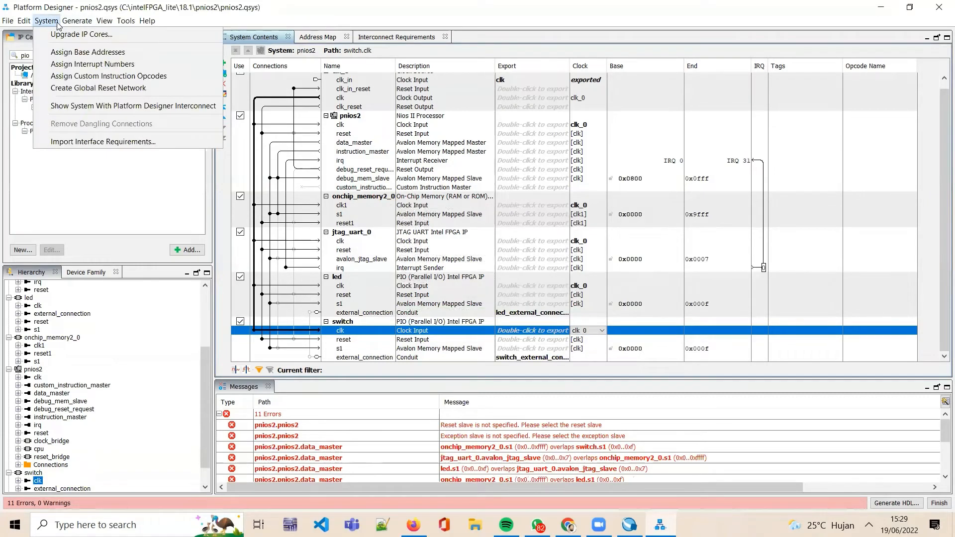
{"action": "left_click", "coordinate": [70, 54]}
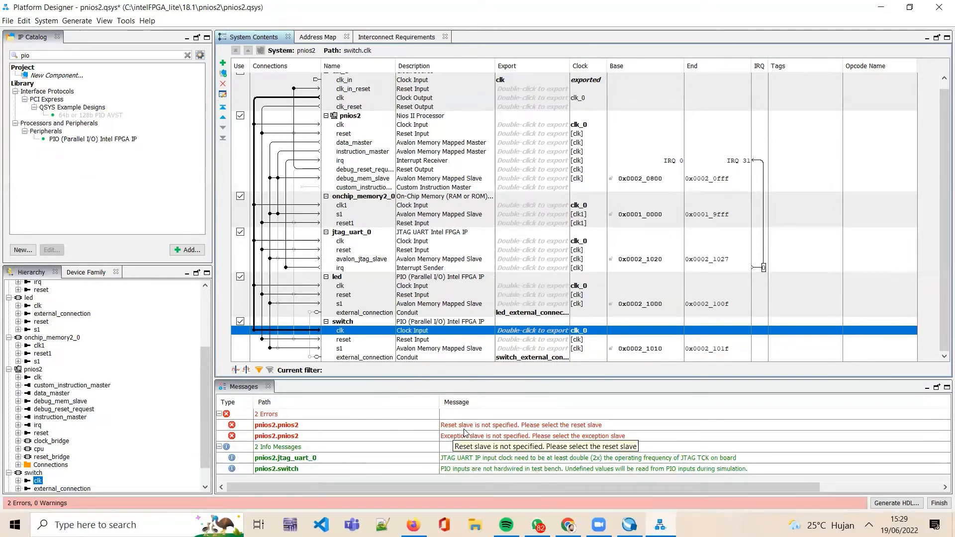
Step: Set both the reset vector memory and exception vector memory of the Nios II processor to onchip_memory2_0.s1, and close its parameters
{"action": "double_click", "coordinate": [372, 119]}
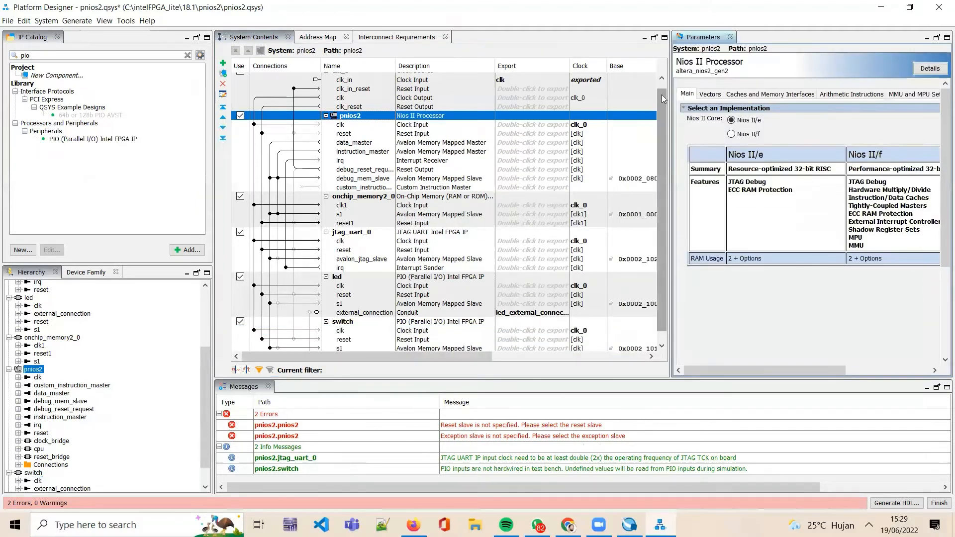
{"action": "left_click", "coordinate": [716, 95]}
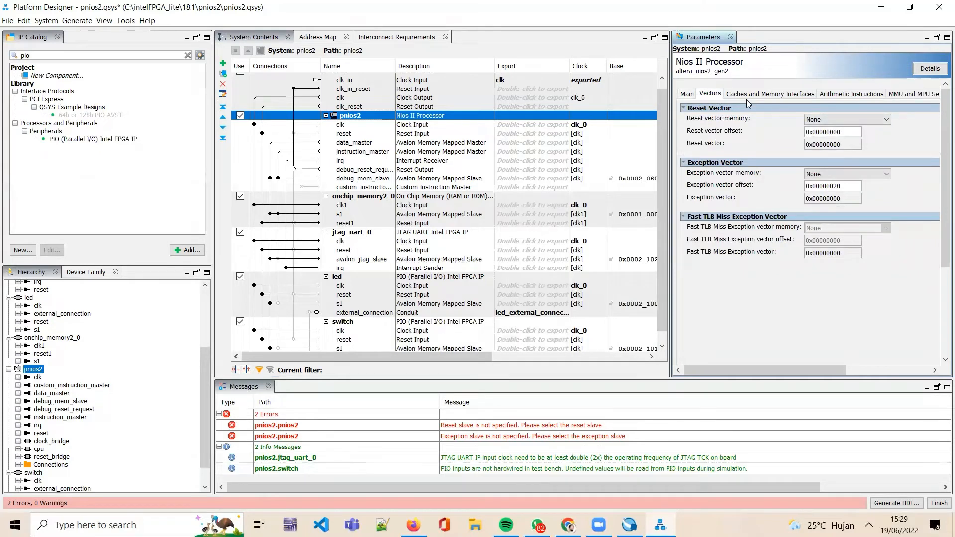
{"action": "left_click", "coordinate": [847, 119]}
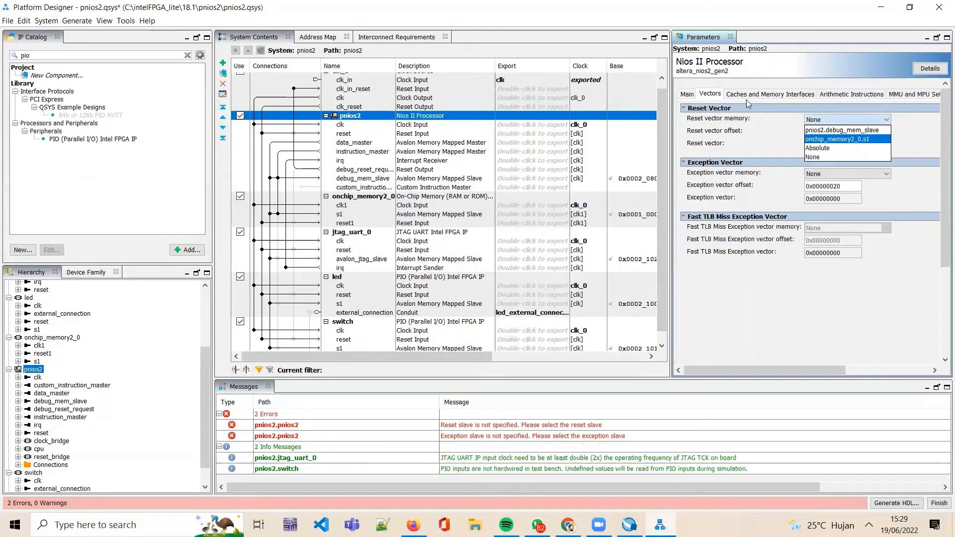
{"action": "left_click", "coordinate": [836, 139]}
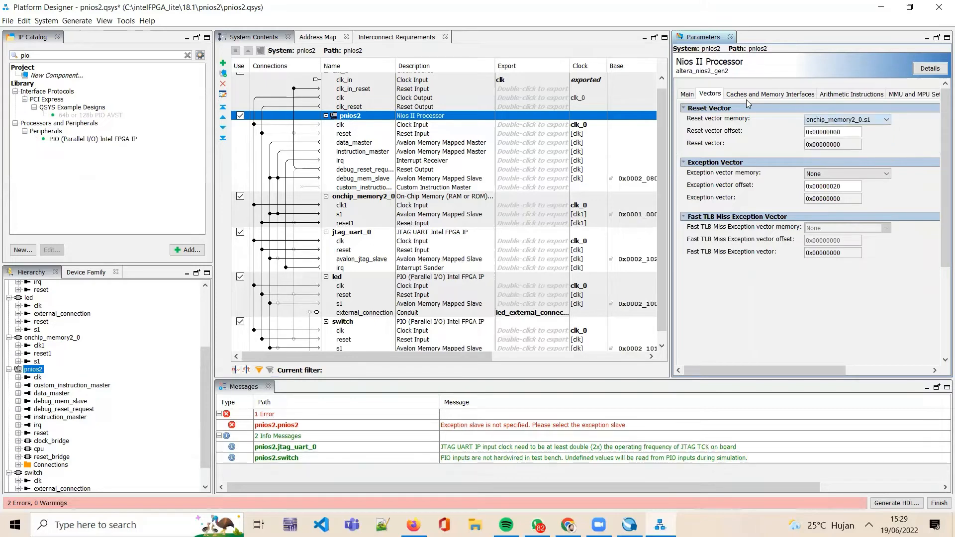
{"action": "left_click", "coordinate": [852, 188]}
{"action": "left_click", "coordinate": [853, 173]}
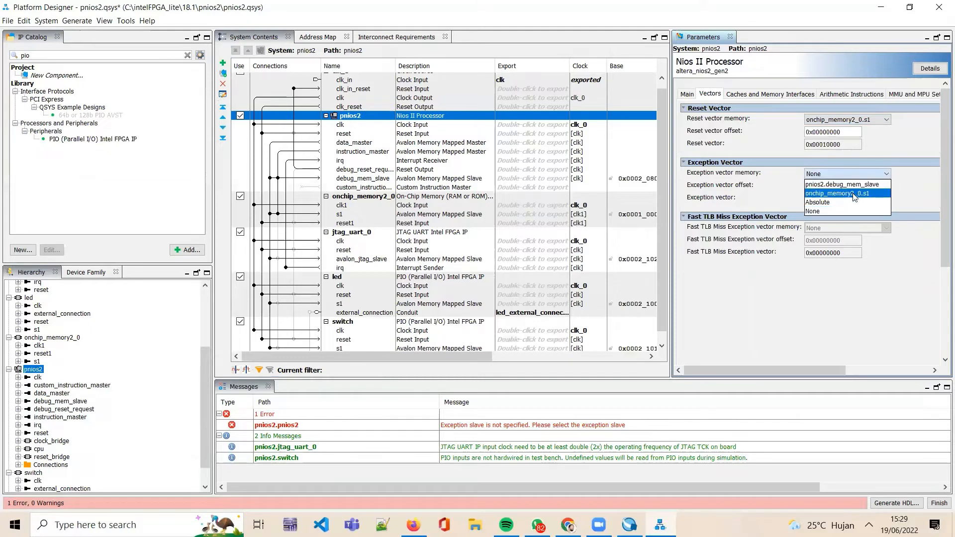
{"action": "left_click", "coordinate": [854, 193]}
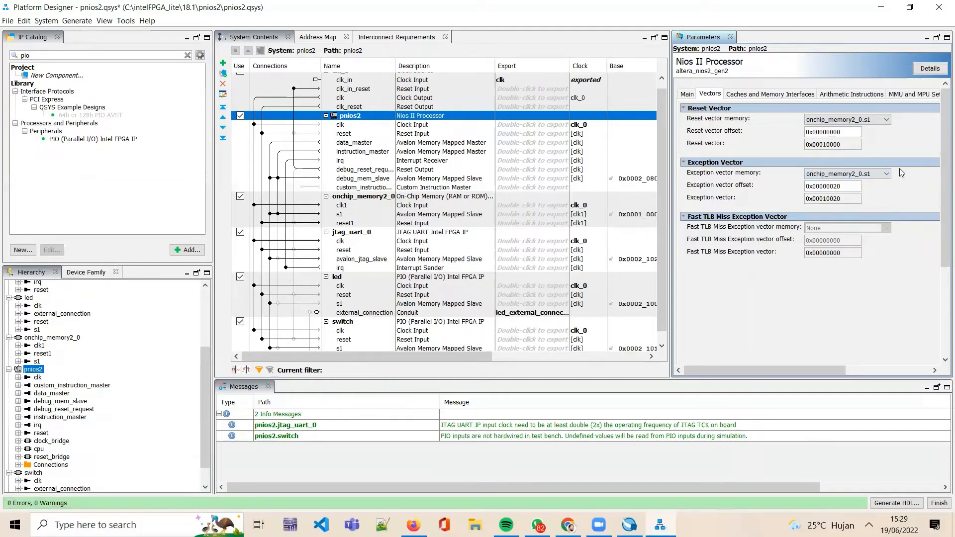
{"action": "left_click", "coordinate": [729, 37]}
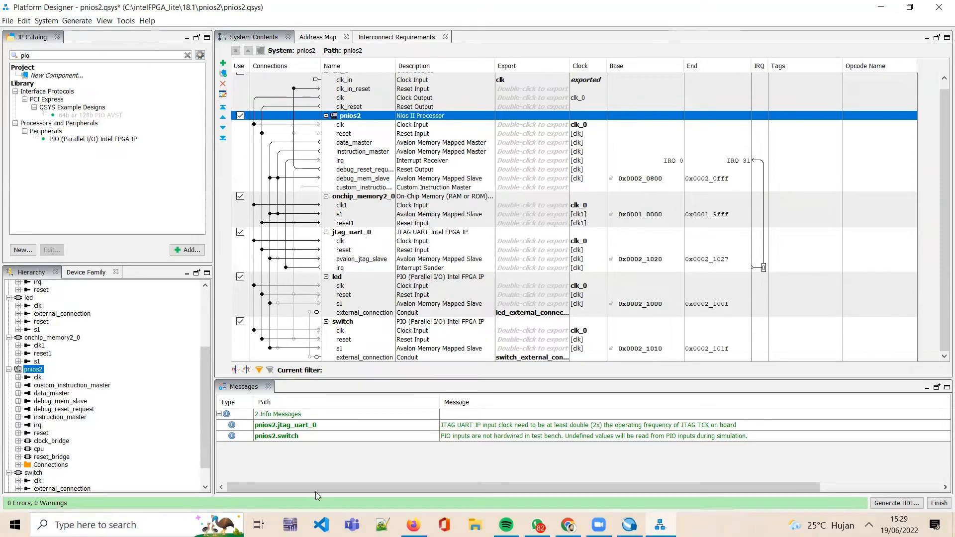
Step: Save the updated pnios2 system and dismiss the save report
{"action": "left_click", "coordinate": [8, 21]}
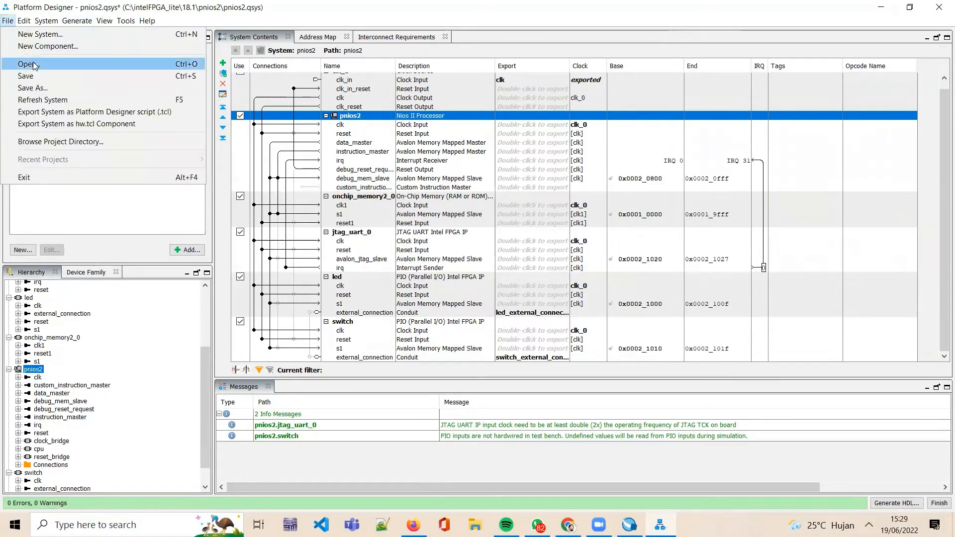
{"action": "left_click", "coordinate": [37, 75]}
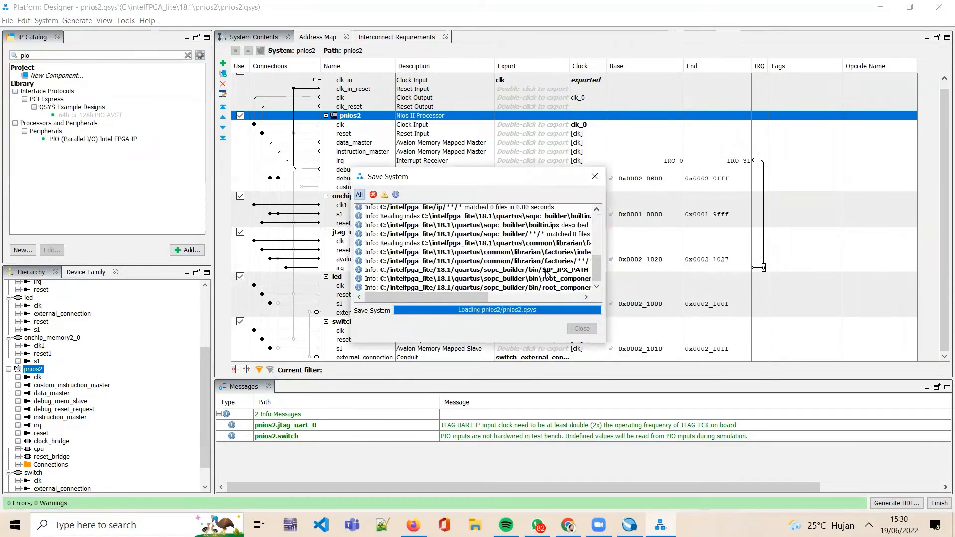
{"action": "left_click", "coordinate": [582, 329]}
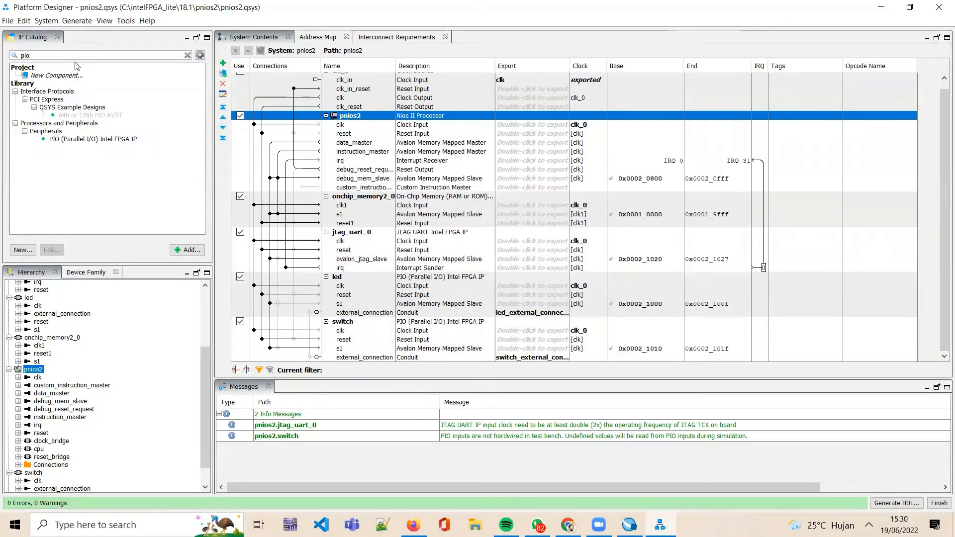
Step: Generate the system's Verilog synthesis files and block symbol file, without a simulation model, in C:/intelFPGA_lite/18.1/pnios2/pnios2
{"action": "left_click", "coordinate": [79, 22]}
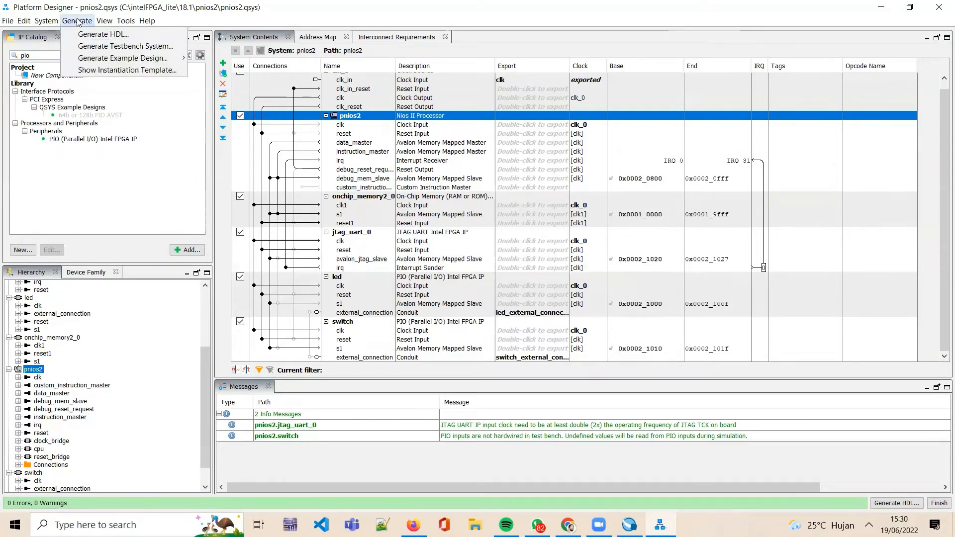
{"action": "left_click", "coordinate": [108, 34]}
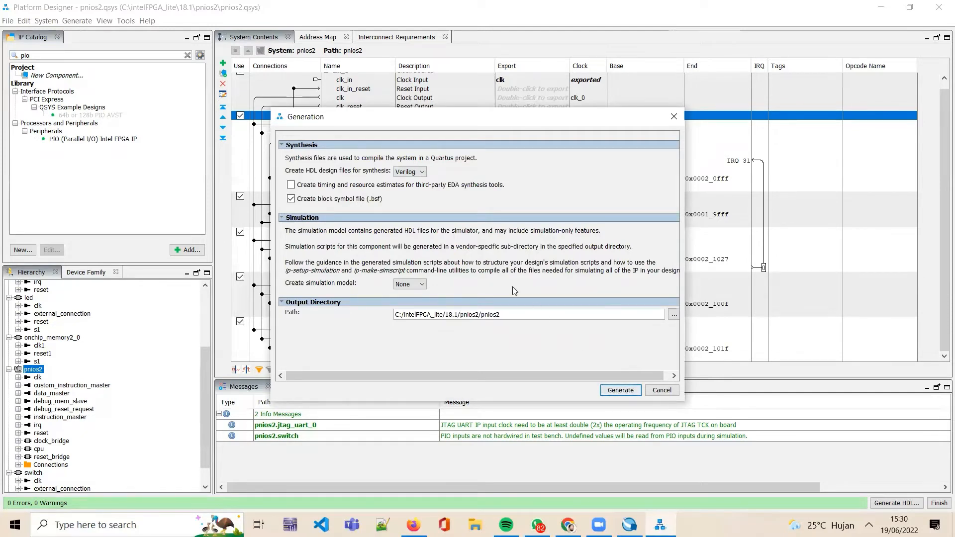
{"action": "left_click", "coordinate": [616, 390]}
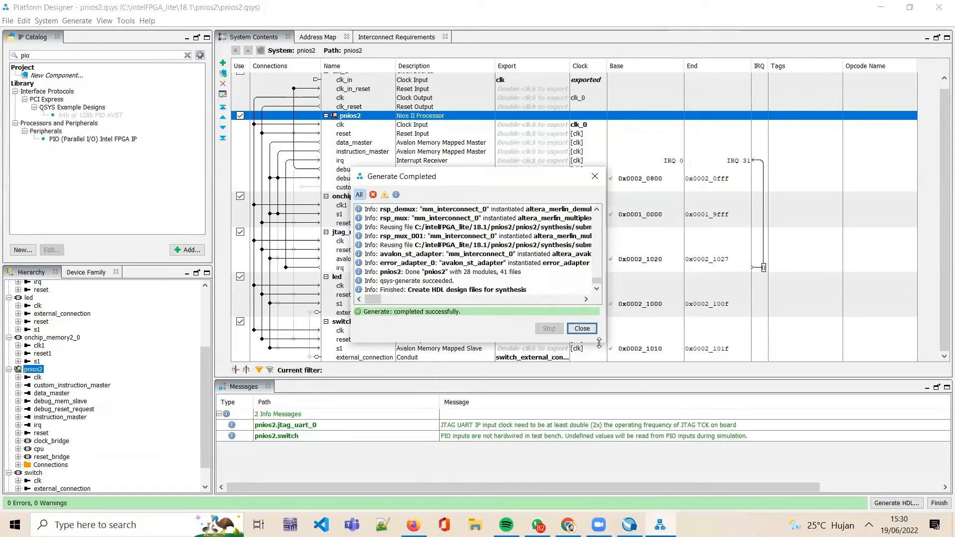
{"action": "left_click", "coordinate": [582, 329]}
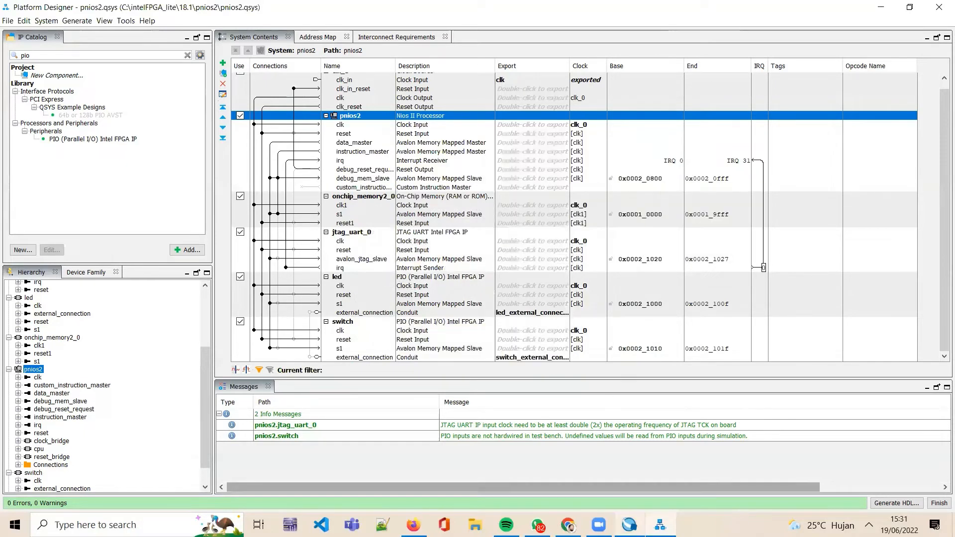
Step: Switch to the pnios2 project in Quartus Prime
{"action": "left_click", "coordinate": [629, 524]}
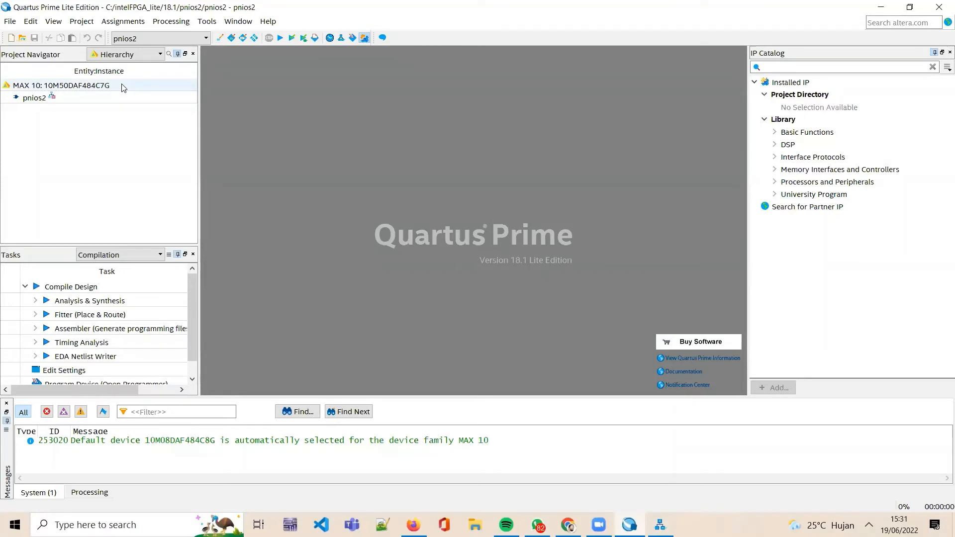
{"action": "left_click", "coordinate": [660, 524]}
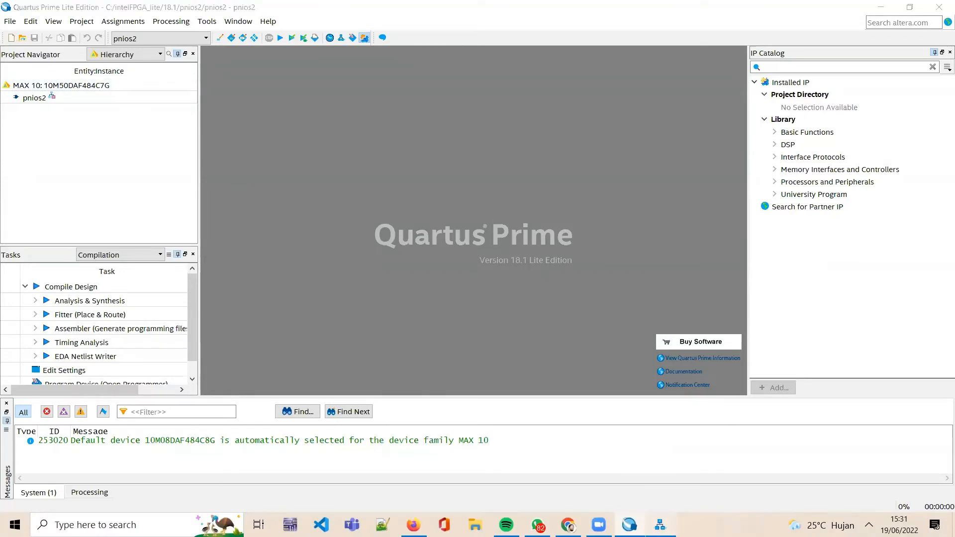
{"action": "left_click", "coordinate": [629, 525]}
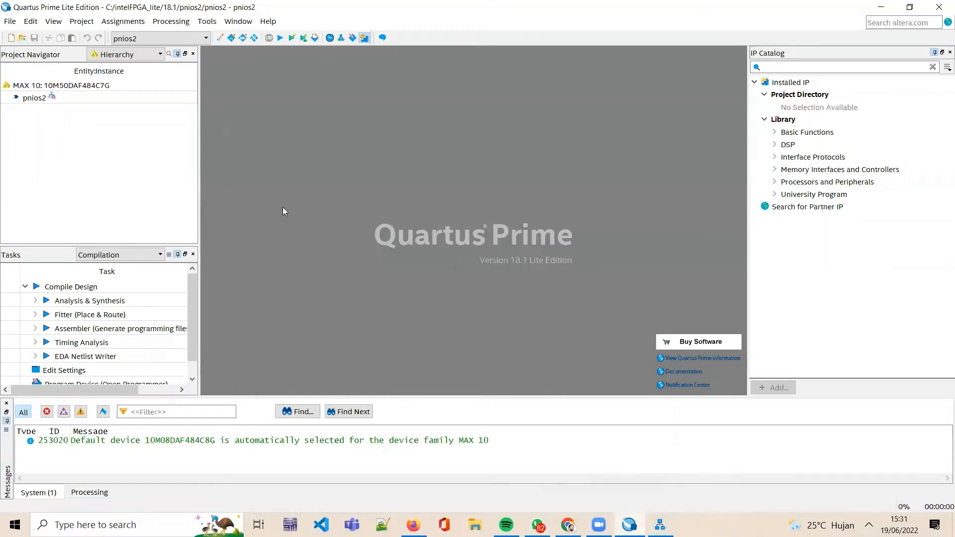
Step: Show the project's files in the Project Navigator and open the settings for adding files to the project
{"action": "left_click", "coordinate": [119, 54]}
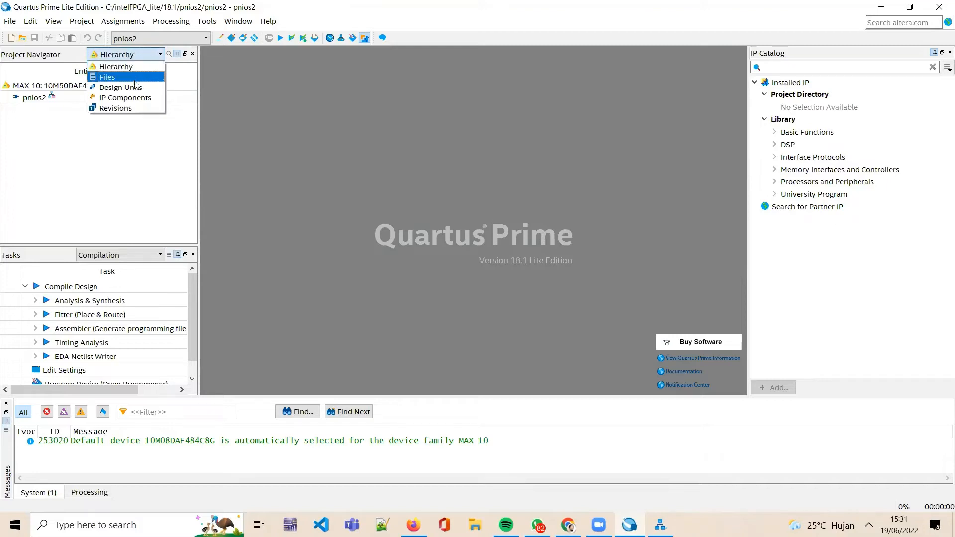
{"action": "left_click", "coordinate": [136, 80]}
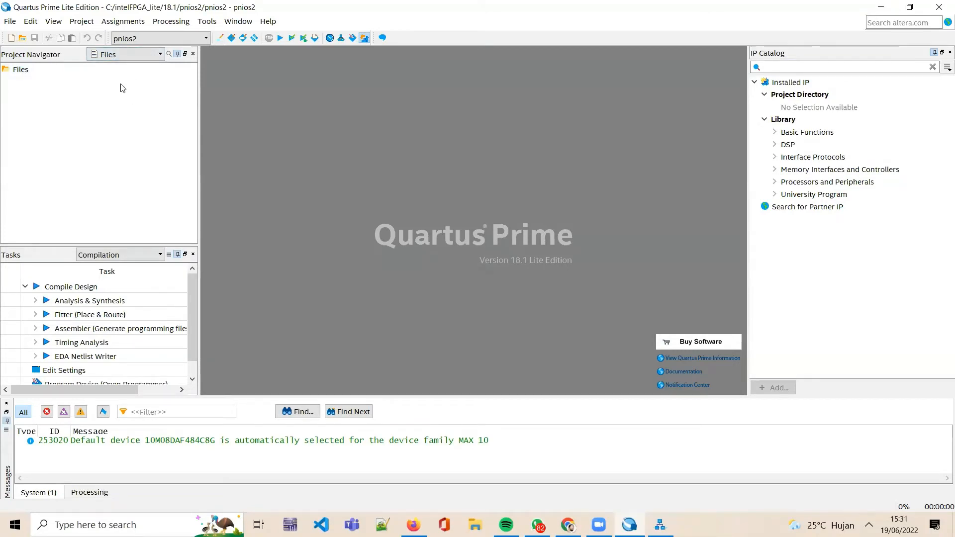
{"action": "right_click", "coordinate": [4, 71]}
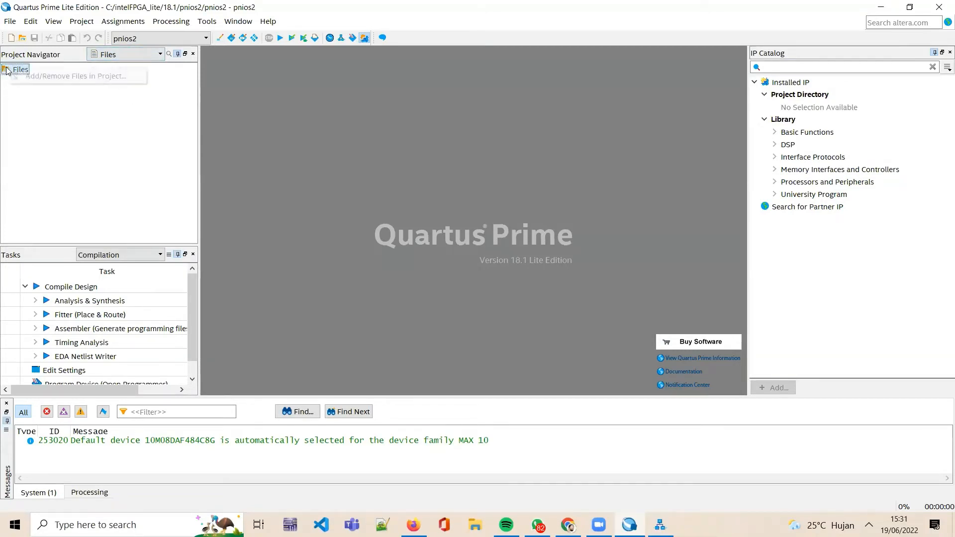
{"action": "left_click", "coordinate": [39, 72]}
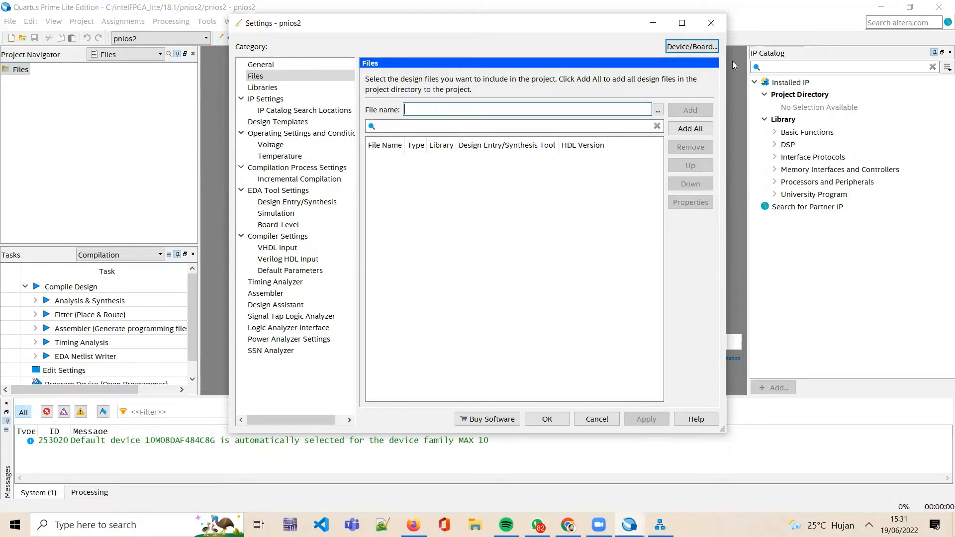
Step: Add pnios2.qip from the pnios2/synthesis folder to the project's design files and accept the settings
{"action": "left_click", "coordinate": [658, 112]}
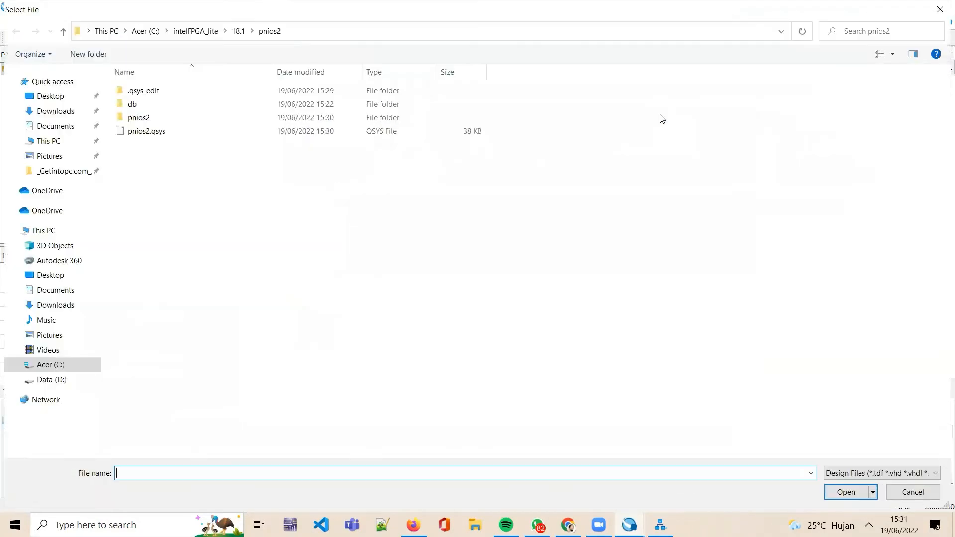
{"action": "left_click", "coordinate": [313, 132]}
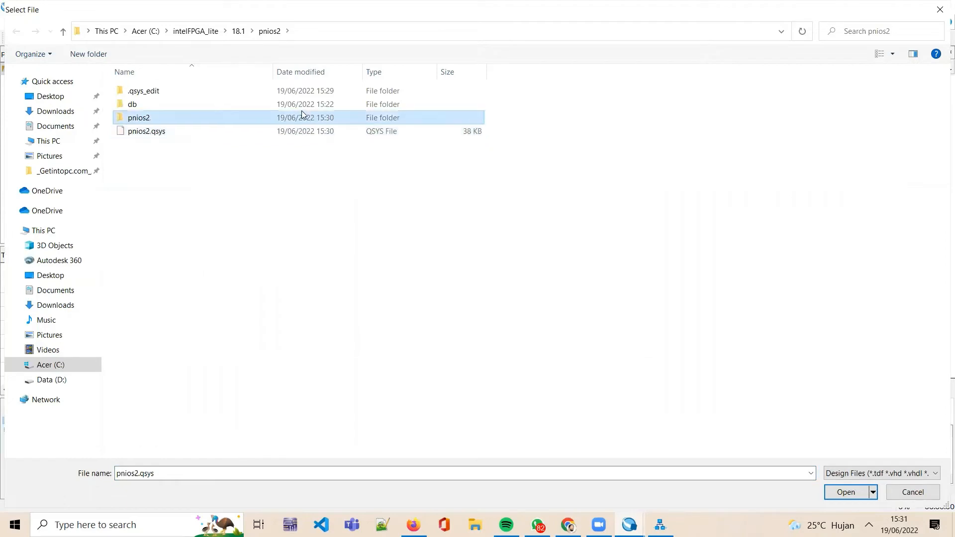
{"action": "double_click", "coordinate": [311, 118]}
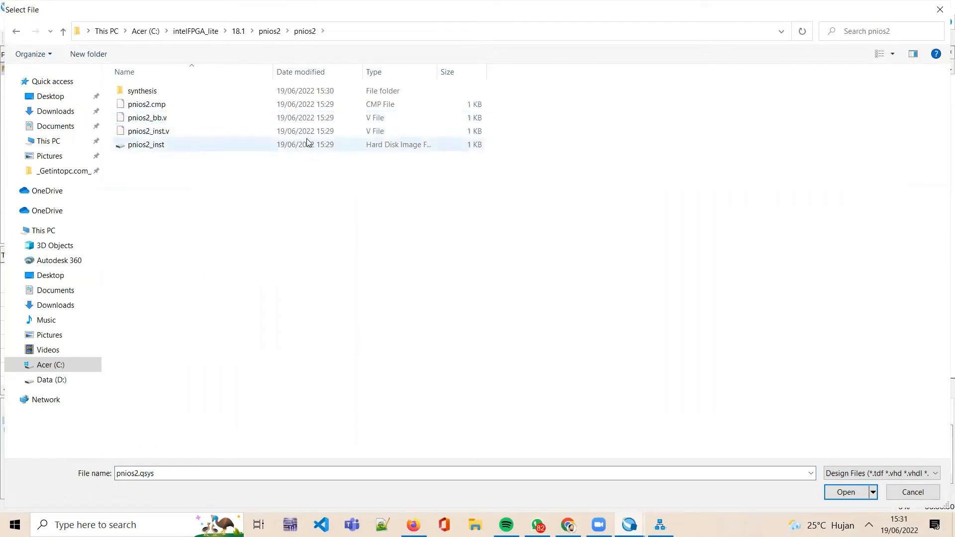
{"action": "left_click", "coordinate": [18, 31]}
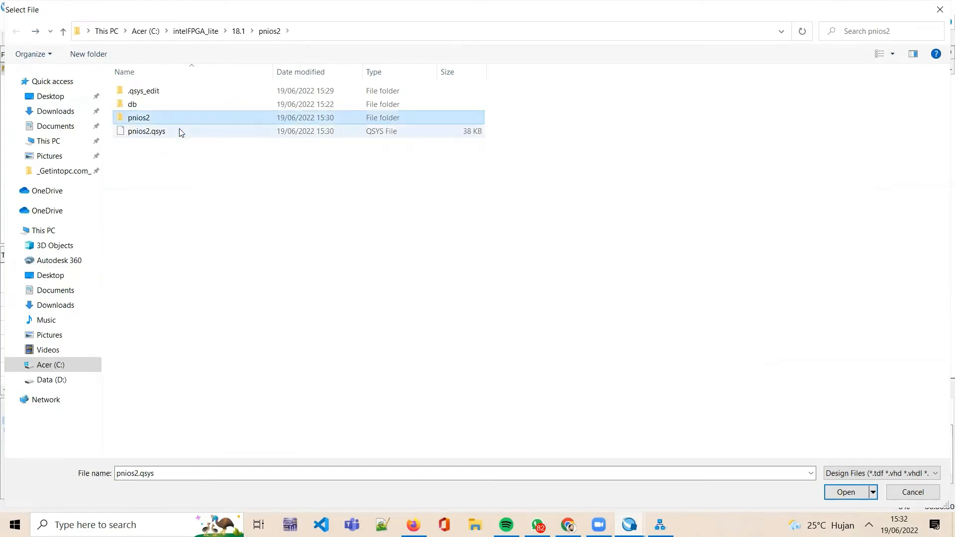
{"action": "left_click", "coordinate": [180, 132]}
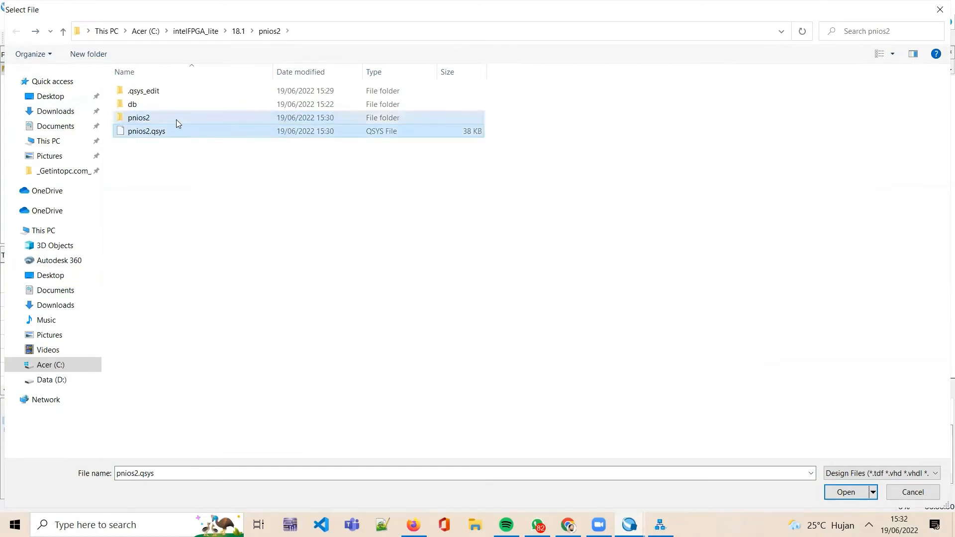
{"action": "double_click", "coordinate": [176, 119]}
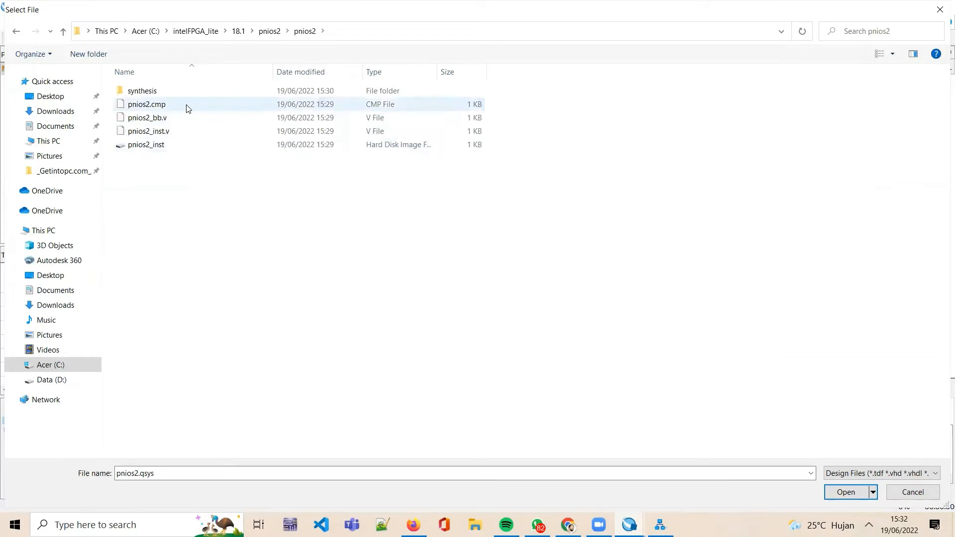
{"action": "double_click", "coordinate": [178, 91]}
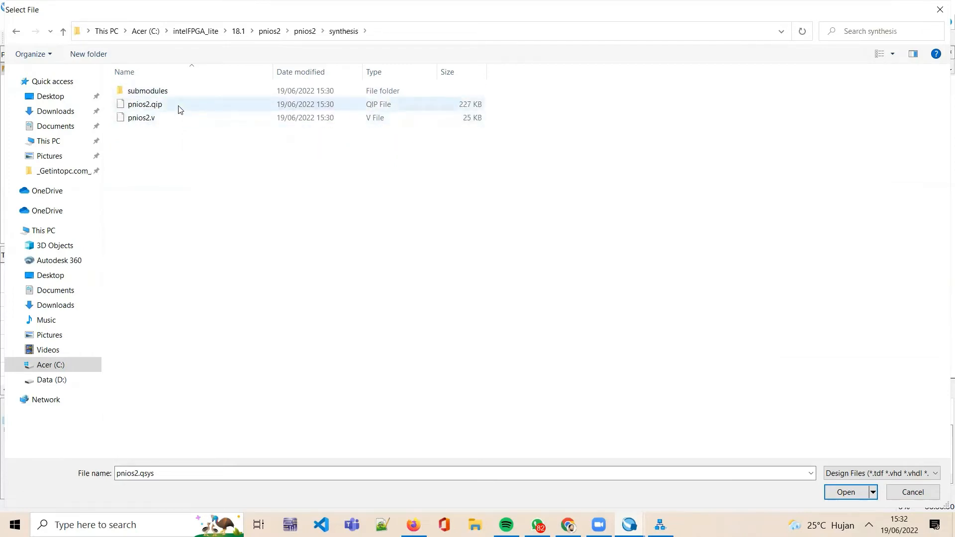
{"action": "left_click", "coordinate": [179, 107]}
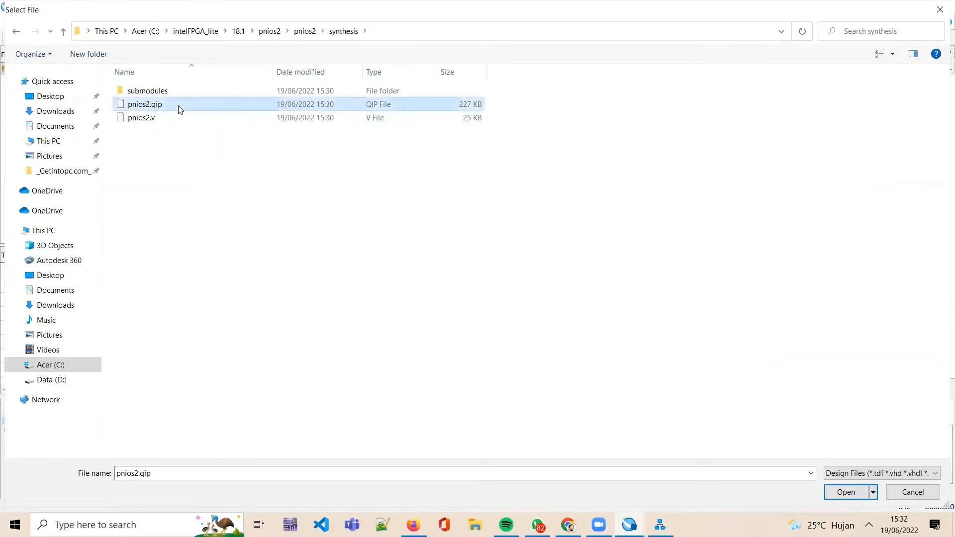
{"action": "left_click", "coordinate": [845, 492]}
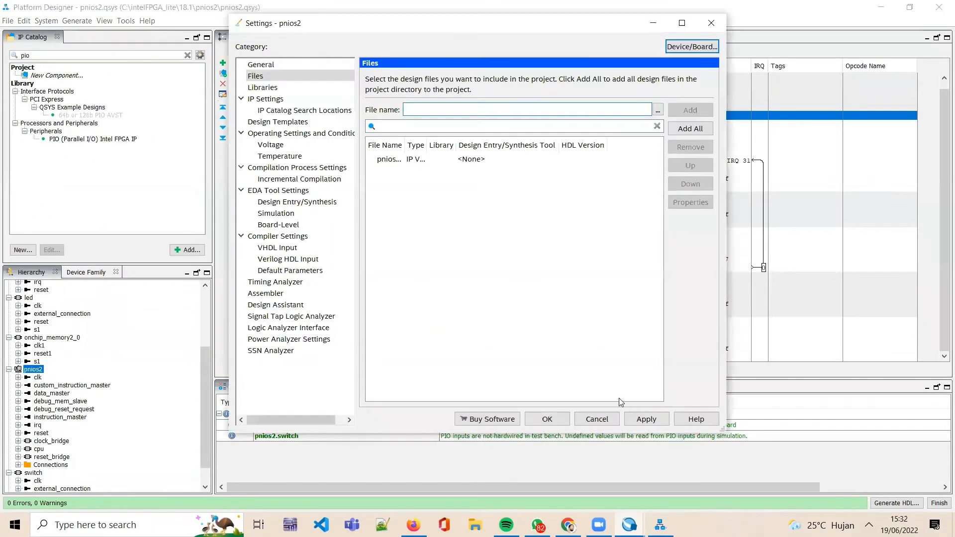
{"action": "left_click", "coordinate": [547, 419]}
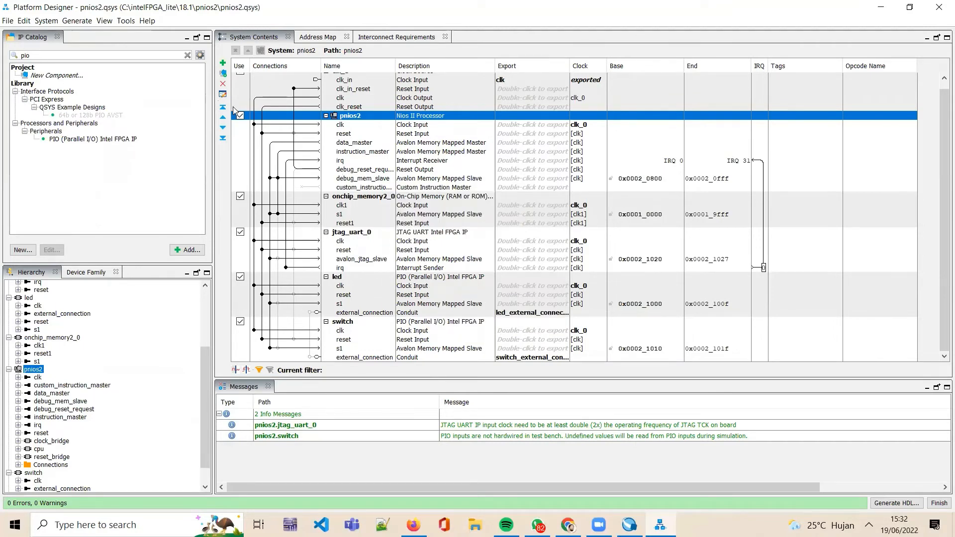
Step: Switch back to Quartus Prime, view the contents of pnios2.qip, list its source files and close the file
{"action": "left_click", "coordinate": [629, 525]}
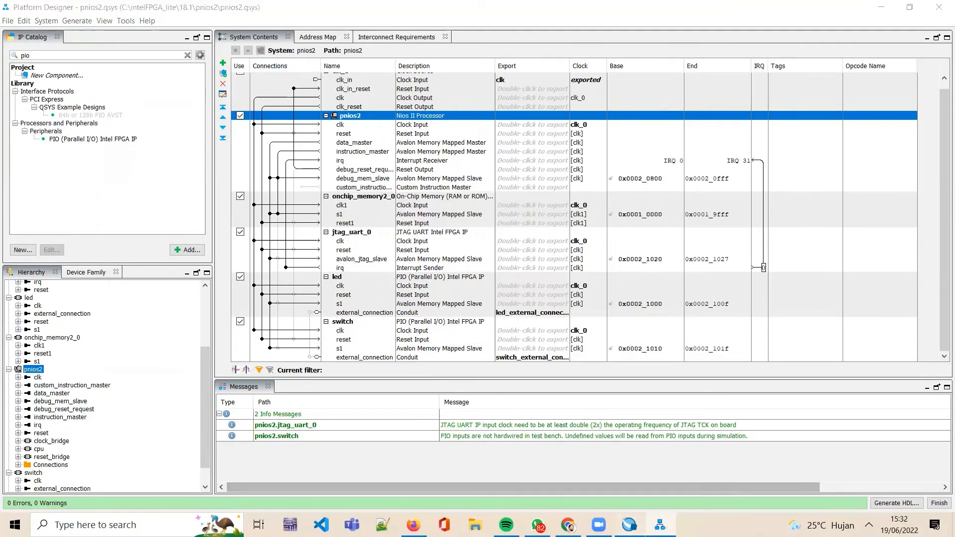
{"action": "double_click", "coordinate": [88, 82]}
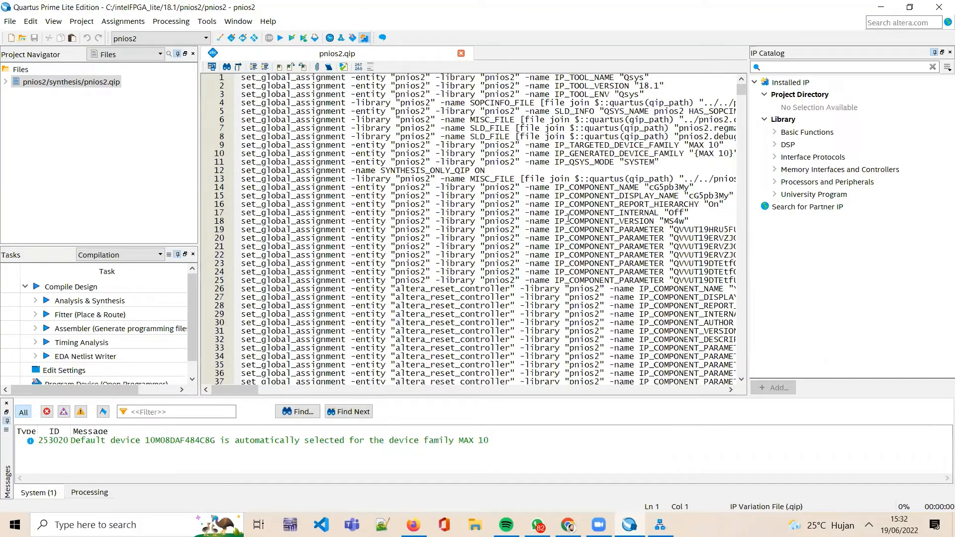
{"action": "left_click", "coordinate": [6, 83]}
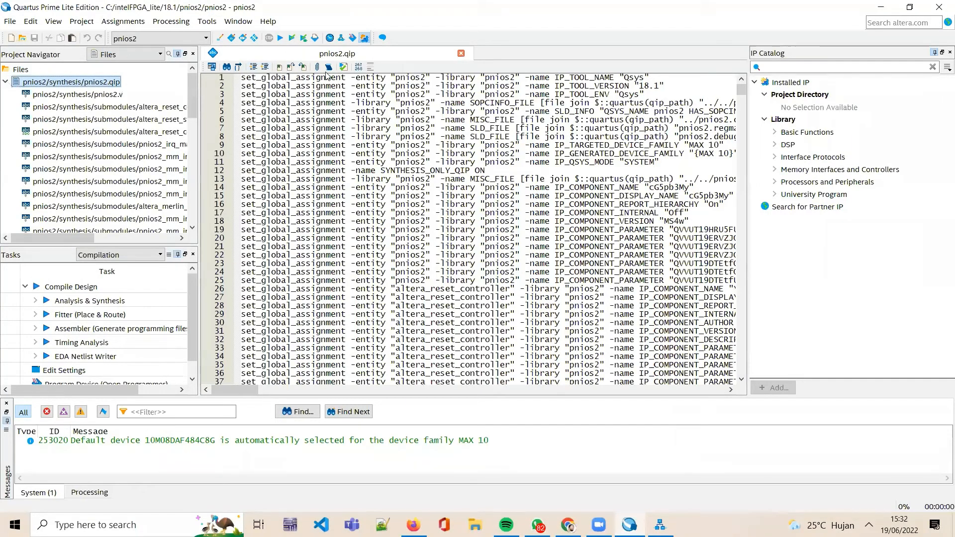
{"action": "left_click", "coordinate": [460, 53]}
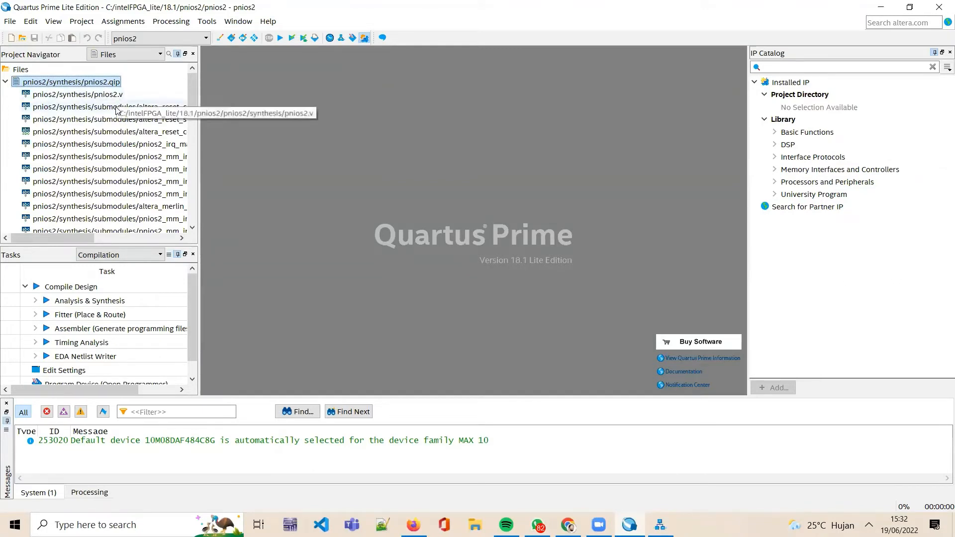
Step: Open pnios2/synthesis/pnios2.v, set it as the top-level entity and collapse the file list
{"action": "double_click", "coordinate": [93, 93]}
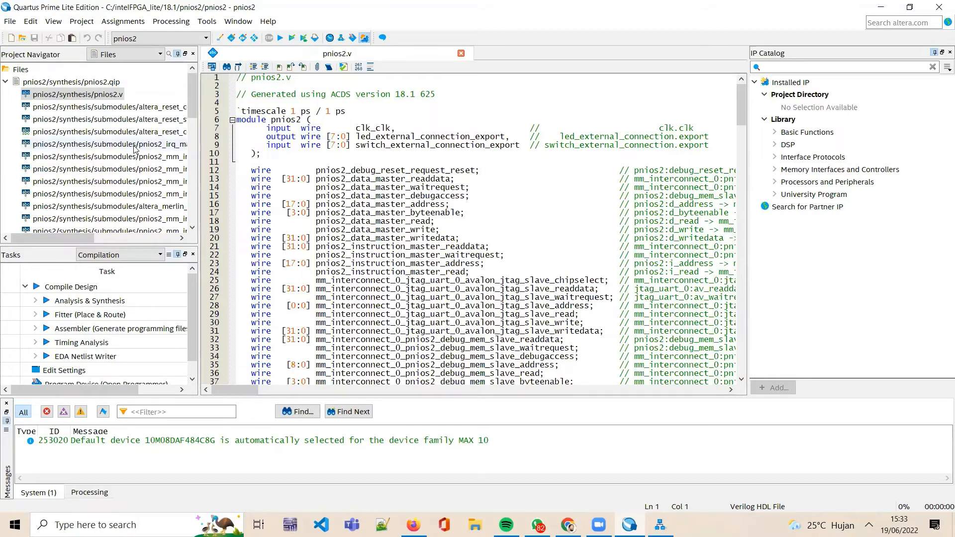
{"action": "right_click", "coordinate": [112, 95]}
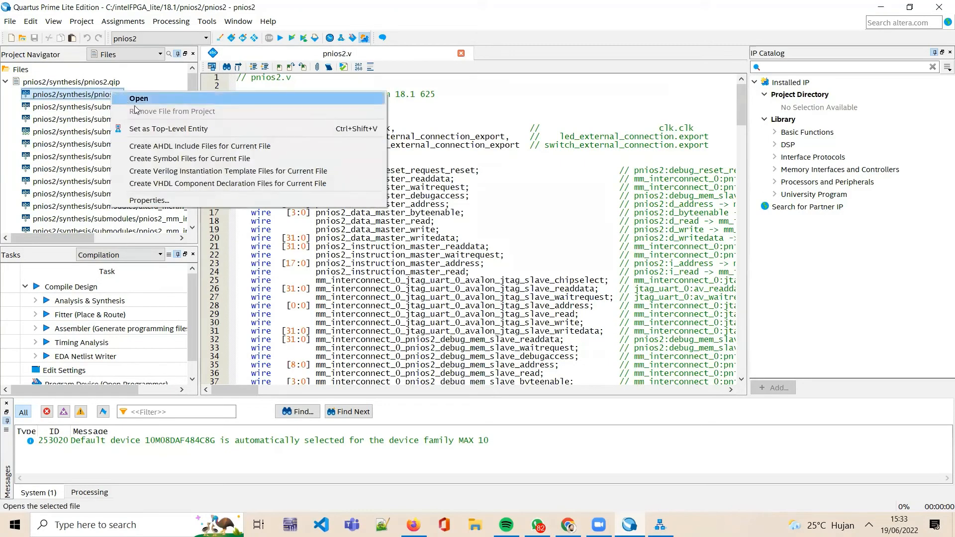
{"action": "left_click", "coordinate": [153, 129]}
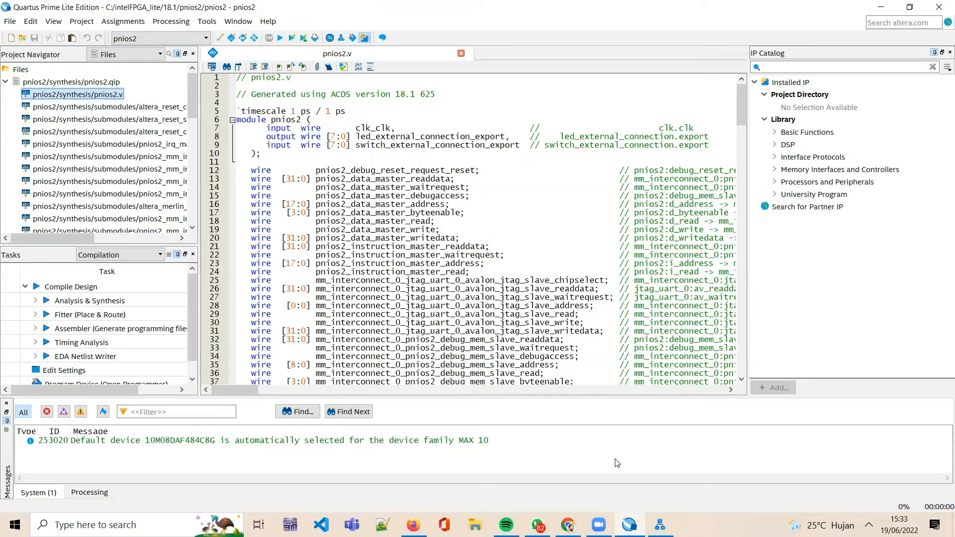
{"action": "left_click", "coordinate": [6, 82]}
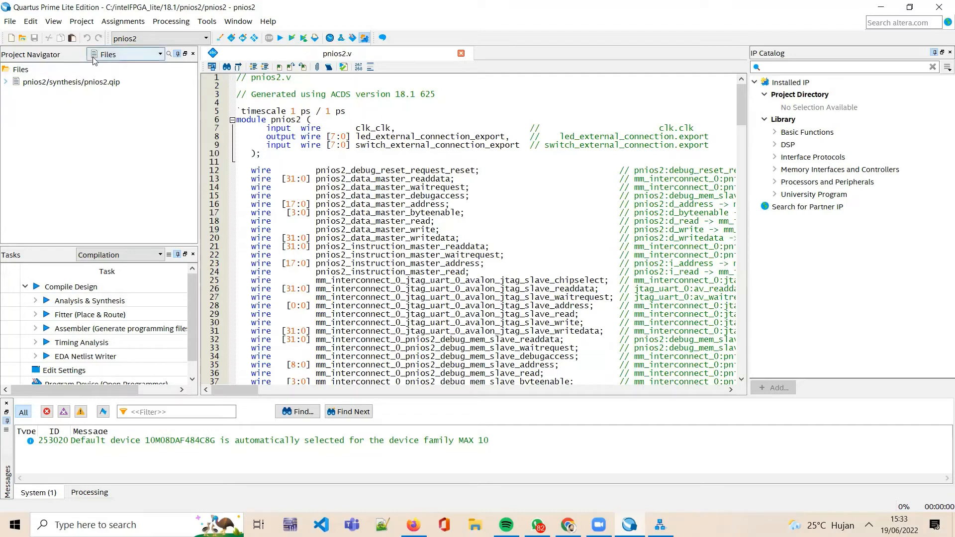
Step: Return the Project Navigator to the hierarchy and run the full design compilation
{"action": "left_click", "coordinate": [109, 55]}
{"action": "left_click", "coordinate": [98, 69]}
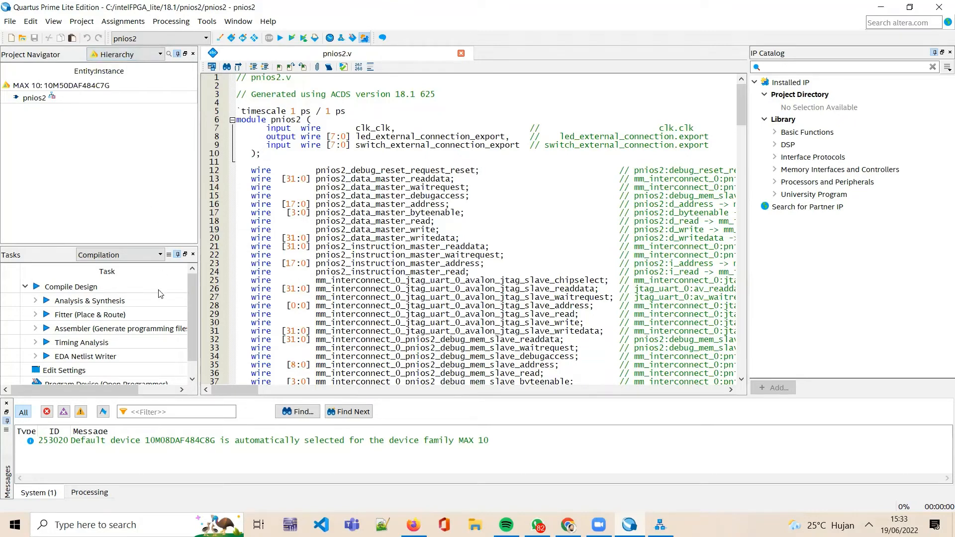
{"action": "right_click", "coordinate": [88, 289]}
{"action": "left_click", "coordinate": [99, 298]}
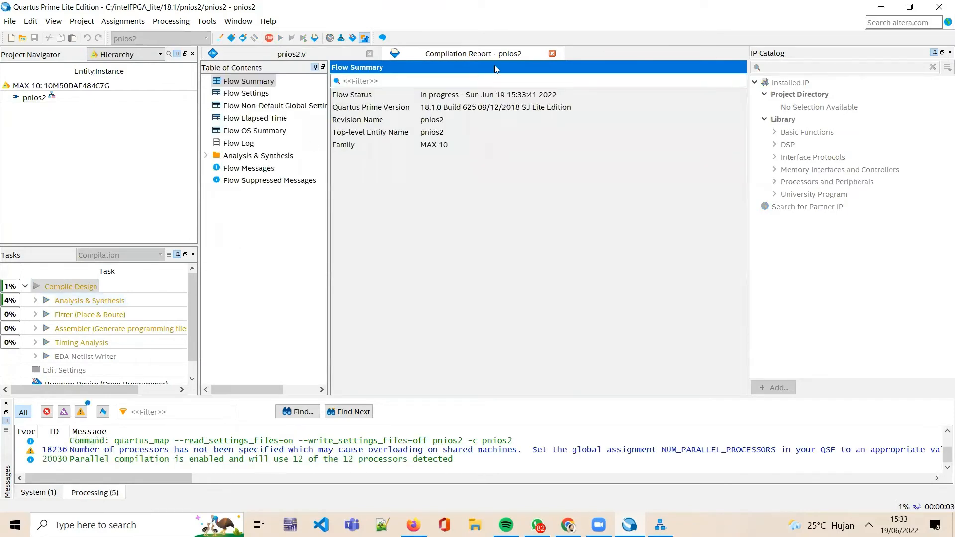
Step: Save pnios2.v under its existing name in the synthesis folder, replacing the current file and keeping it added to the project
{"action": "left_click", "coordinate": [339, 53]}
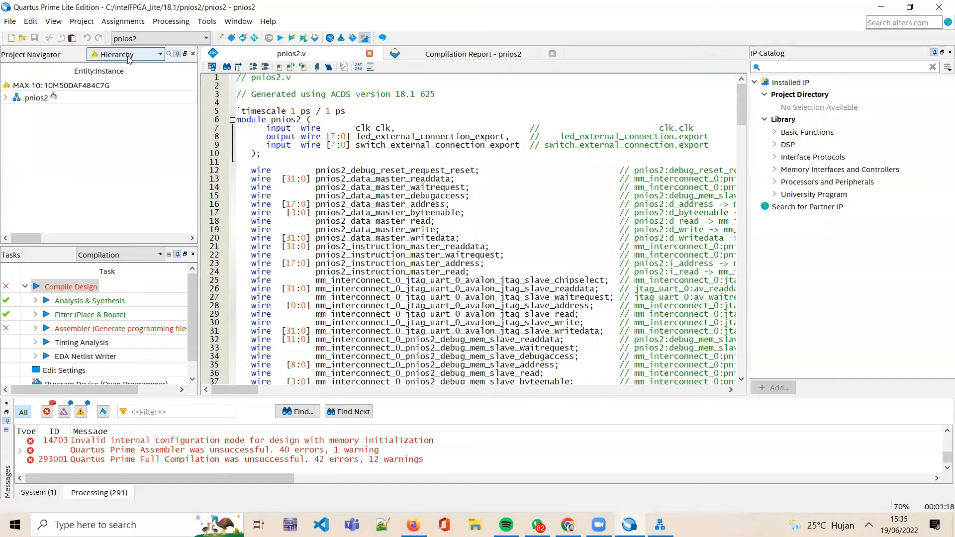
{"action": "left_click", "coordinate": [7, 22]}
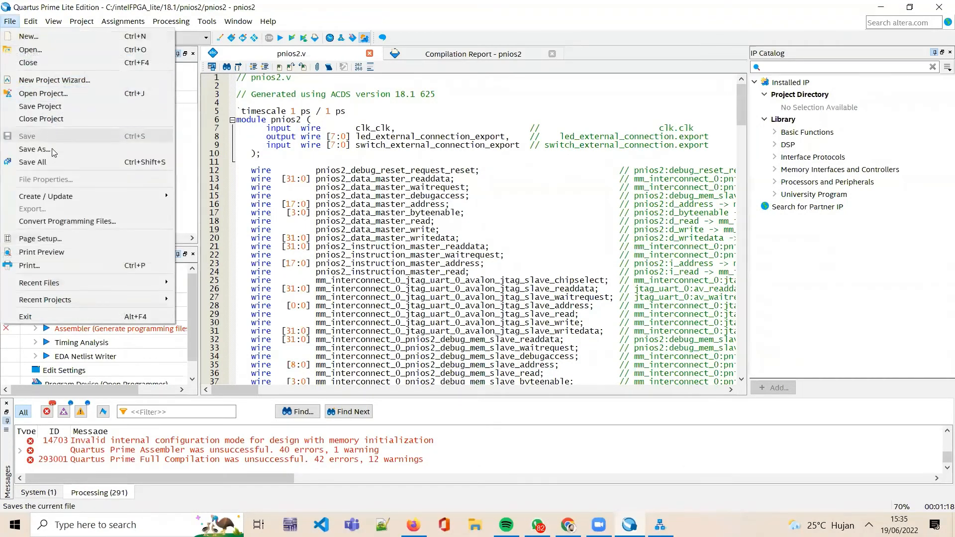
{"action": "left_click", "coordinate": [52, 150]}
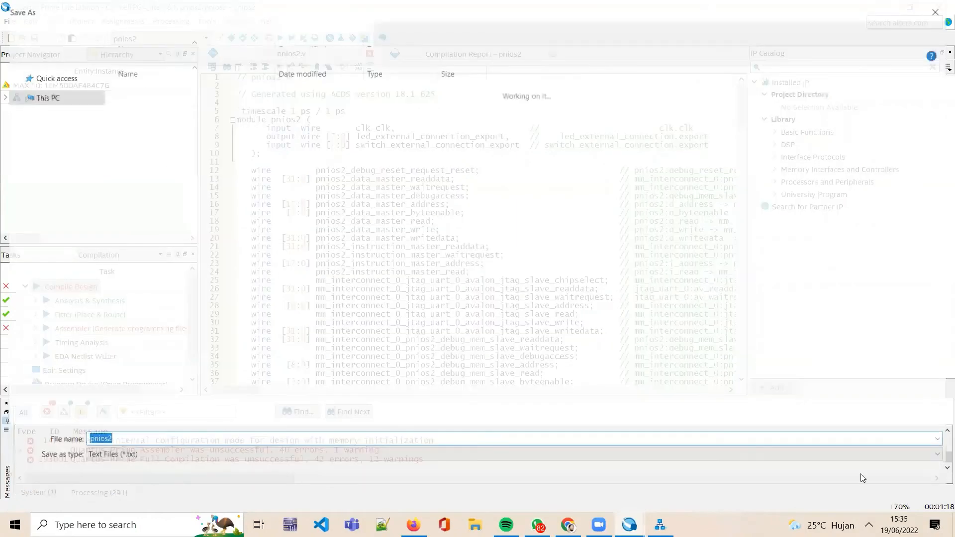
{"action": "left_click", "coordinate": [863, 494]}
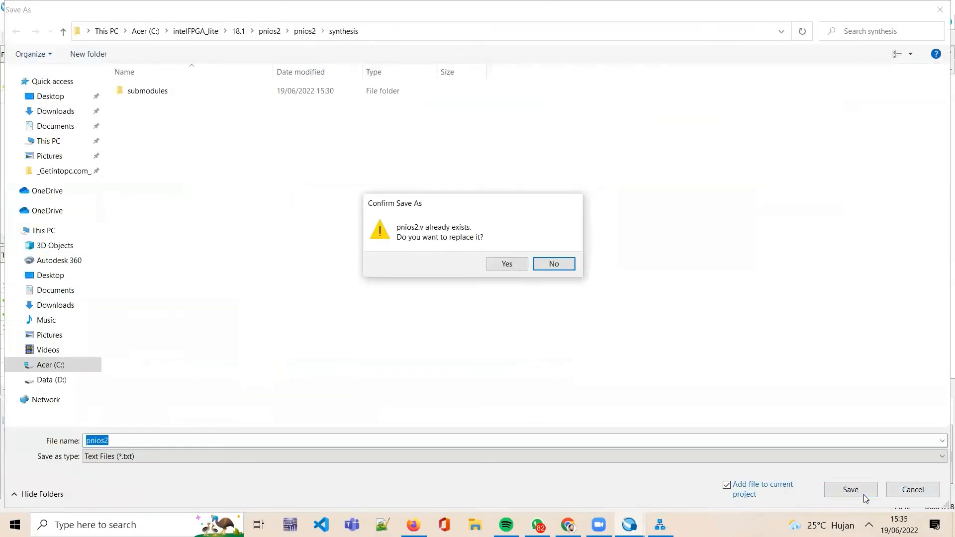
{"action": "left_click", "coordinate": [510, 264]}
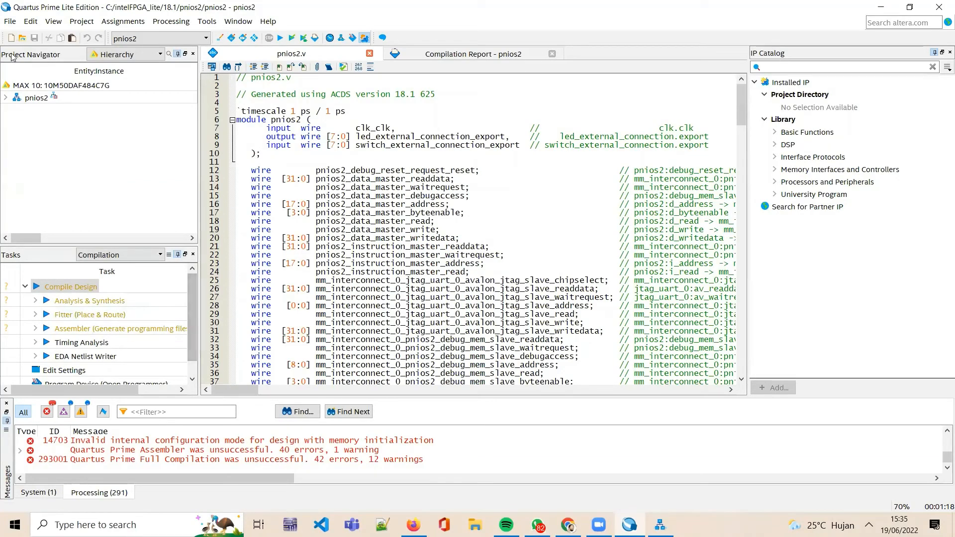
{"action": "left_click", "coordinate": [10, 22]}
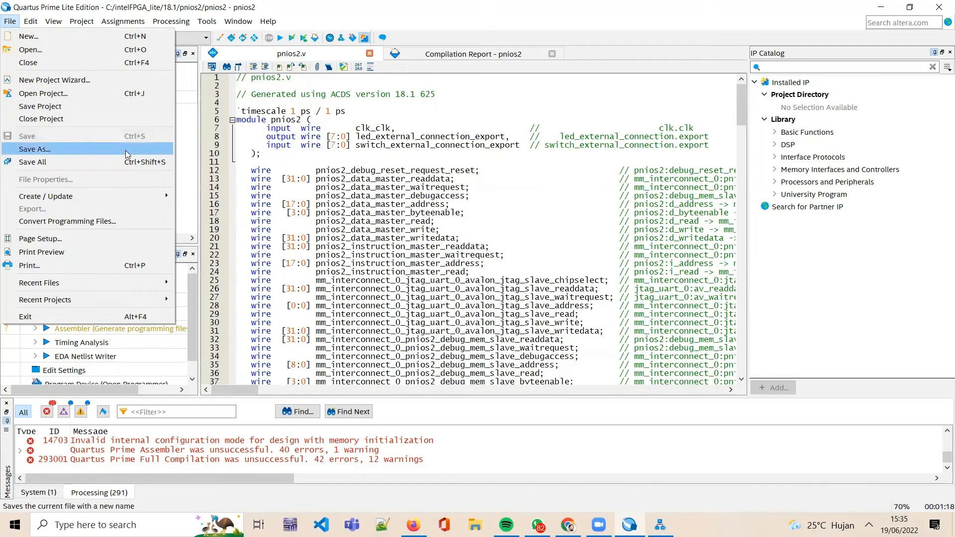
{"action": "left_click", "coordinate": [197, 152]}
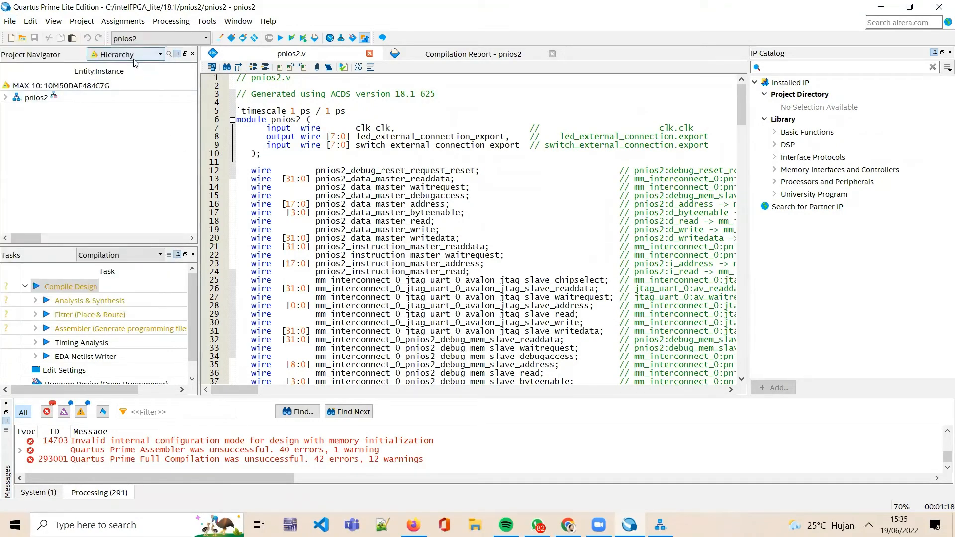
Step: Run Analysis & Synthesis on the design and open the Pin Planner
{"action": "right_click", "coordinate": [69, 300]}
{"action": "left_click", "coordinate": [92, 305]}
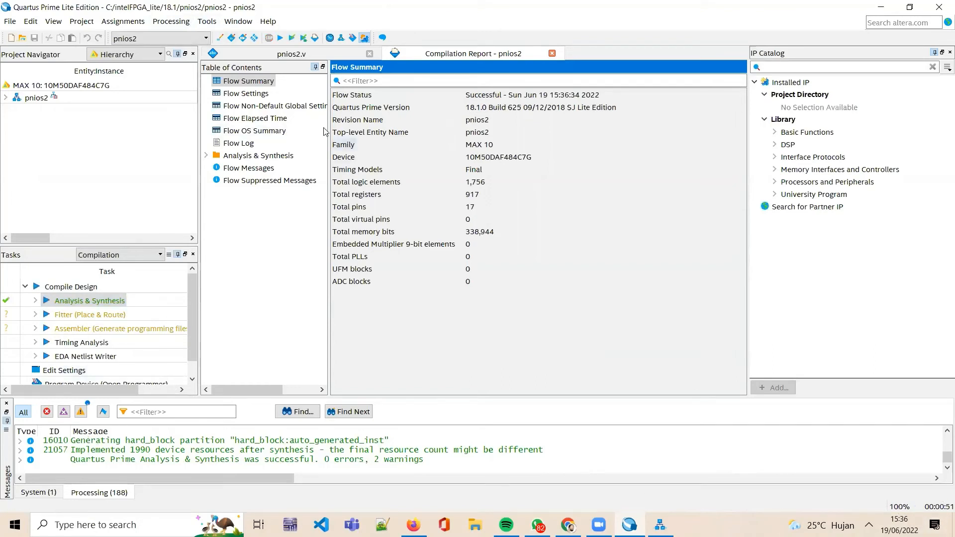
{"action": "left_click", "coordinate": [121, 23]}
{"action": "left_click", "coordinate": [142, 80]}
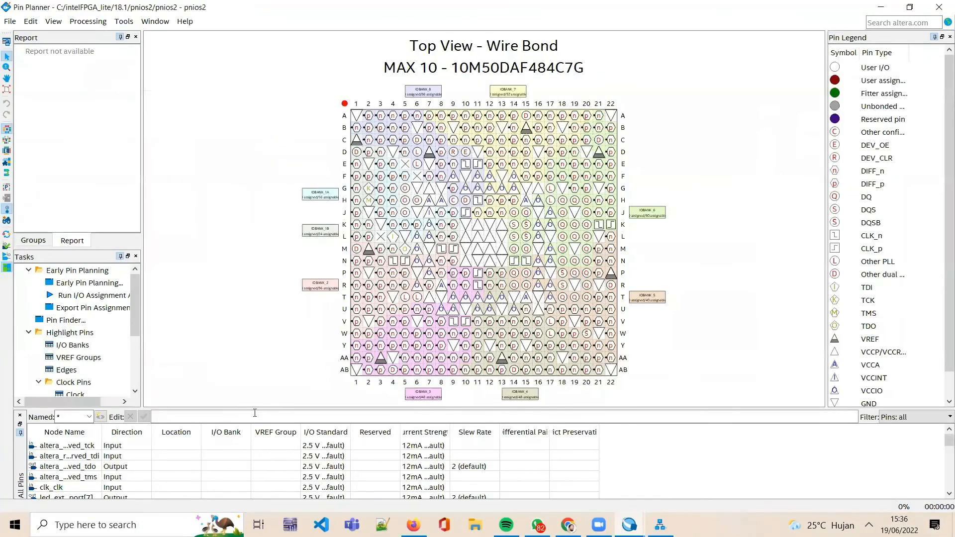
{"action": "double_click", "coordinate": [185, 449]}
{"action": "type", "text": "PIN_"}
{"action": "key", "text": "BackSpace"}
{"action": "key", "text": "BackSpace"}
{"action": "key", "text": "BackSpace"}
{"action": "key", "text": "BackSpace"}
{"action": "key", "text": "BackSpace"}
Step: Assign the clk_clk input to location PIN_P11
{"action": "left_click", "coordinate": [175, 486]}
{"action": "left_click", "coordinate": [175, 487]}
{"action": "type", "text": "PIN_"}
{"action": "type", "text": "_"}
{"action": "type", "text": "P"}
{"action": "key", "text": "Return"}
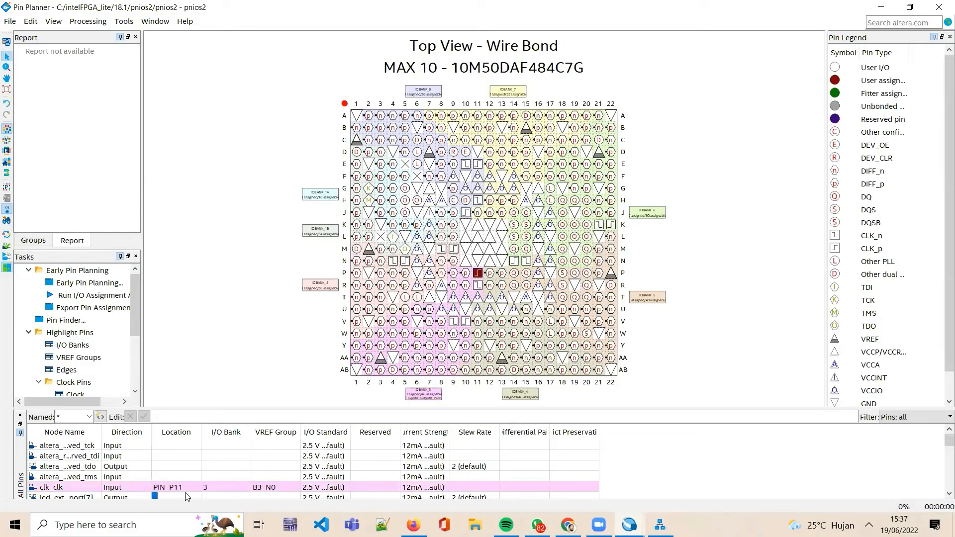
Step: Assign LED output port bit 7 to location PIN_D14 and bit 6 to PIN_E14
{"action": "type", "text": "PIN"}
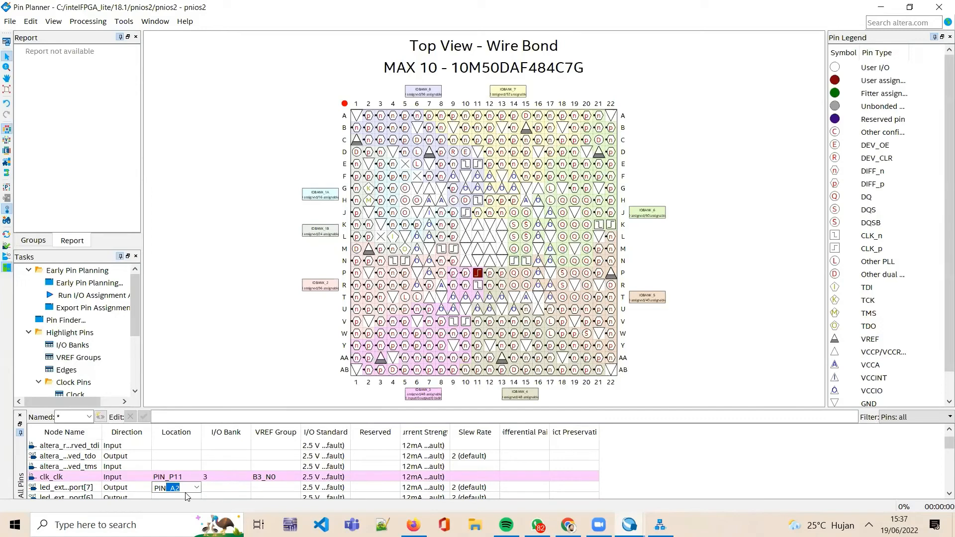
{"action": "type", "text": "_D14"}
{"action": "key", "text": "Return"}
{"action": "left_click", "coordinate": [187, 496]}
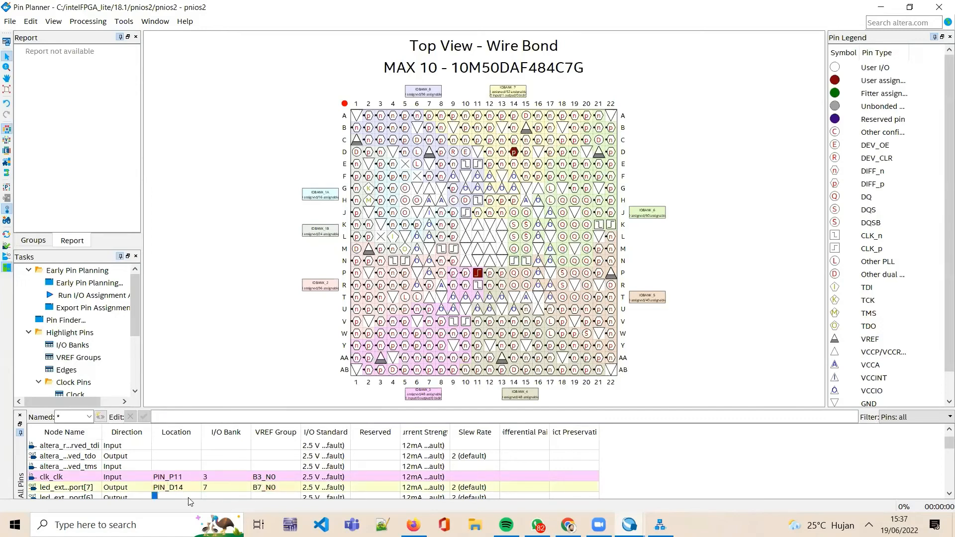
{"action": "type", "text": "PI"}
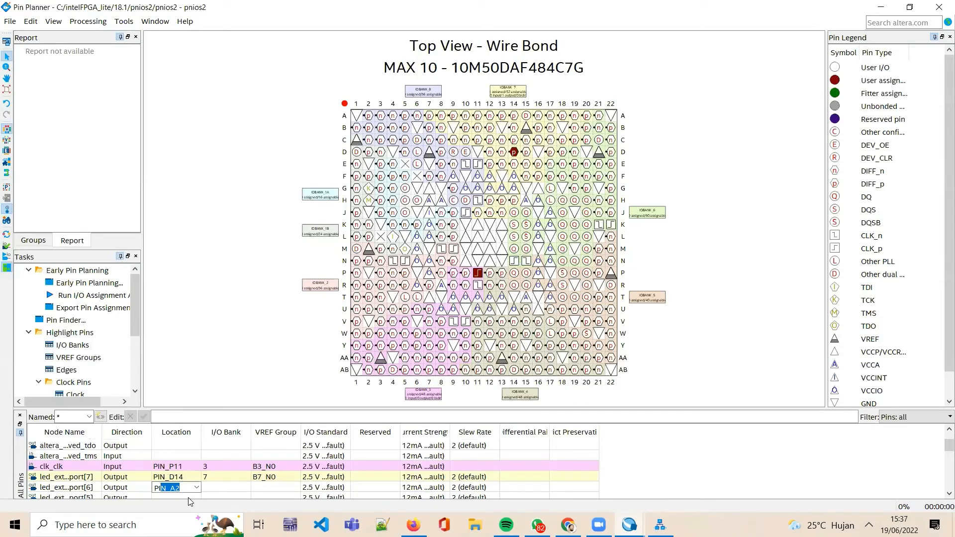
{"action": "type", "text": "N_E14"}
{"action": "key", "text": "Return"}
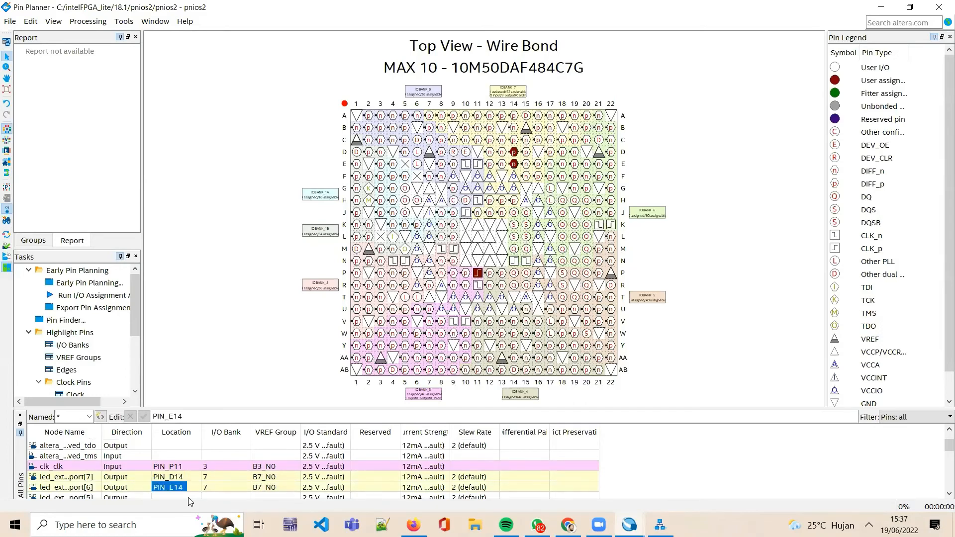
Step: Assign LED output port bit 5 to location PIN_C13 and bit 4 to PIN_D13
{"action": "left_click", "coordinate": [188, 497]}
{"action": "type", "text": "PIN_A2"}
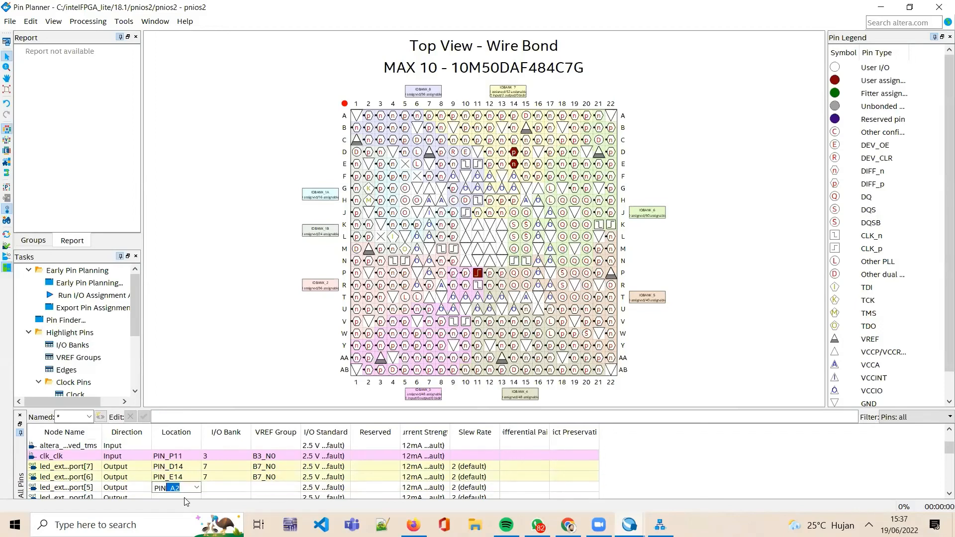
{"action": "type", "text": "_C13"}
{"action": "key", "text": "Return"}
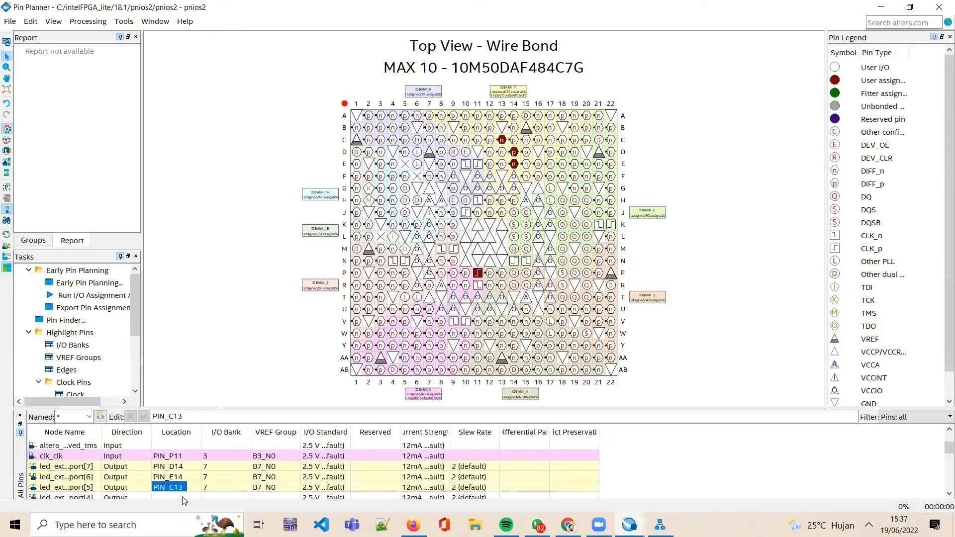
{"action": "left_click", "coordinate": [185, 497]}
{"action": "type", "text": "PIN"}
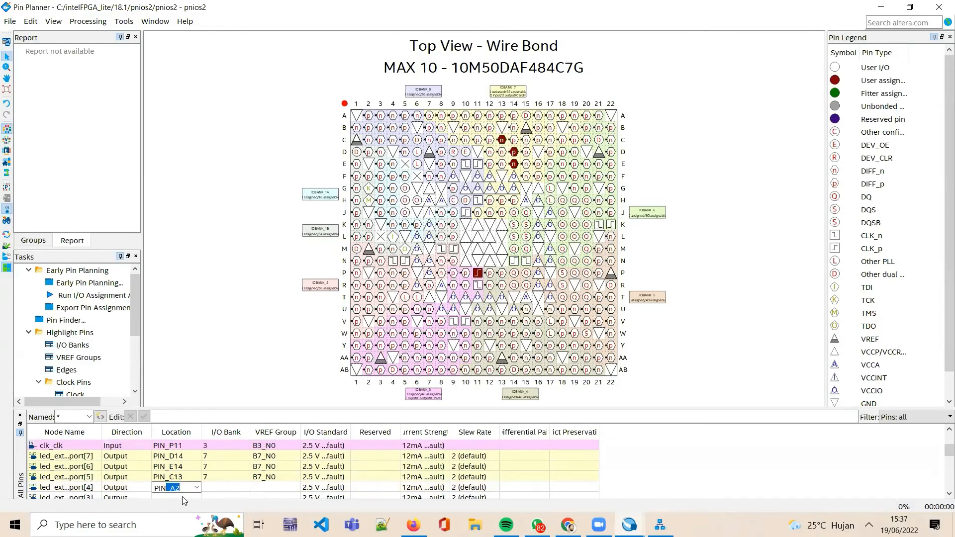
{"action": "type", "text": "_D13"}
{"action": "key", "text": "Return"}
Step: Assign LED output port bit 3 to location PIN_B10 and bit 2 to PIN_A10
{"action": "left_click", "coordinate": [181, 498]}
{"action": "type", "text": "PIN"}
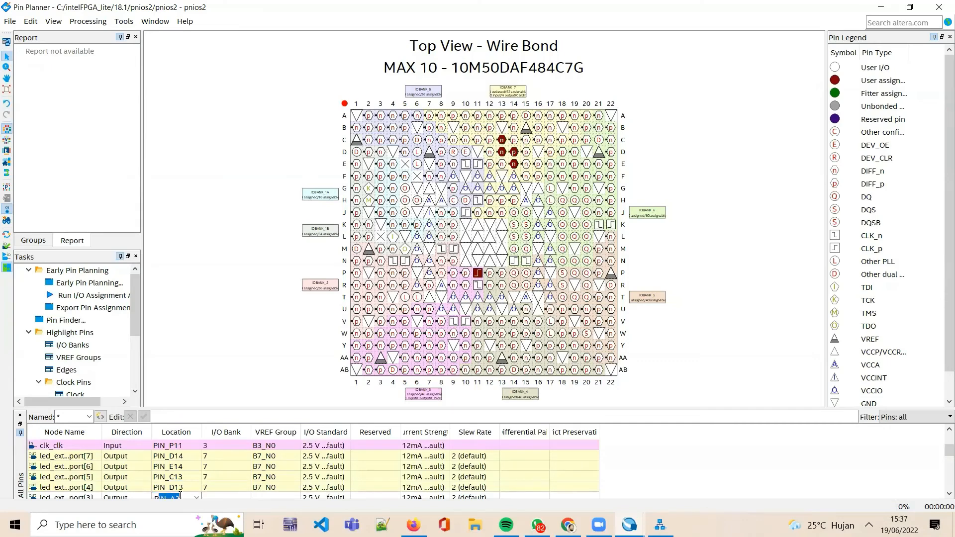
{"action": "type", "text": "B10"}
{"action": "key", "text": "Return"}
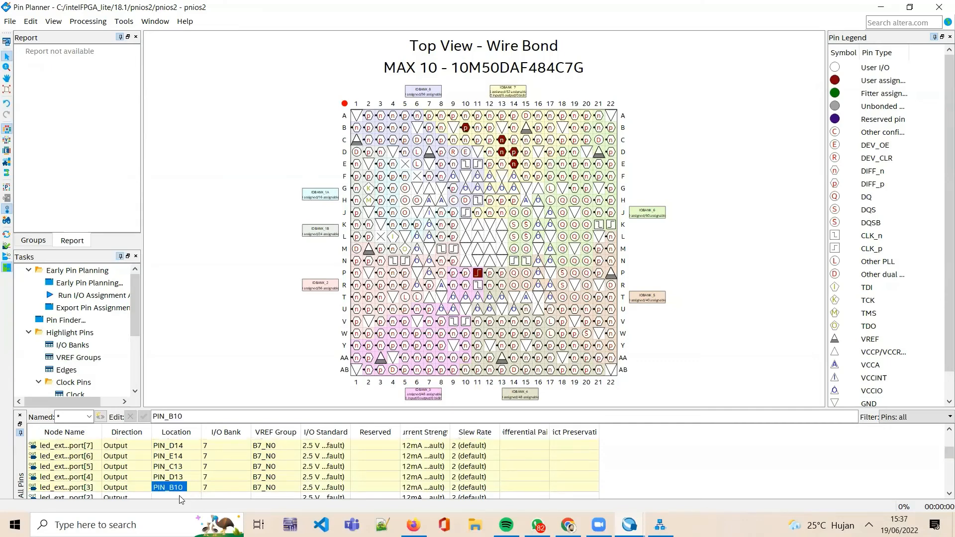
{"action": "double_click", "coordinate": [179, 495]}
{"action": "type", "text": "PIN"}
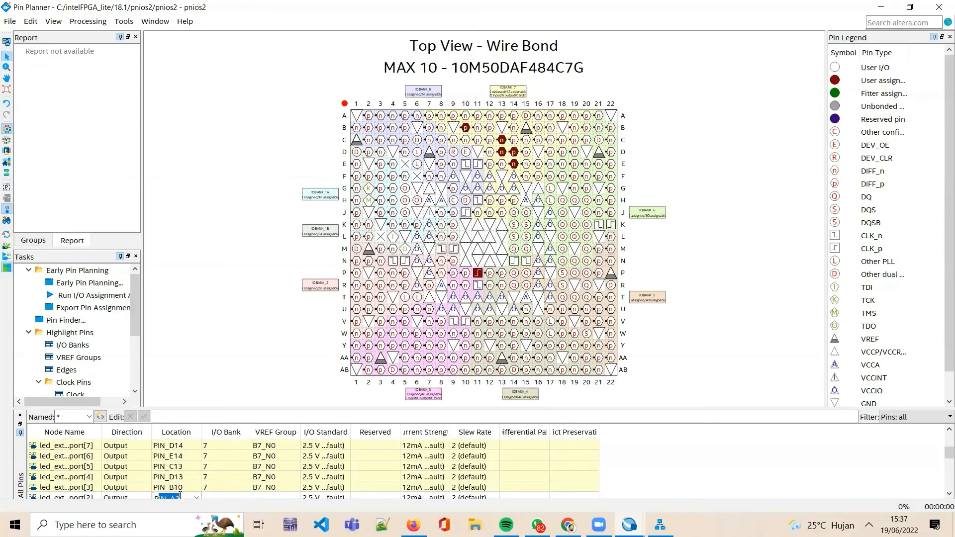
{"action": "type", "text": "_A10"}
{"action": "key", "text": "Return"}
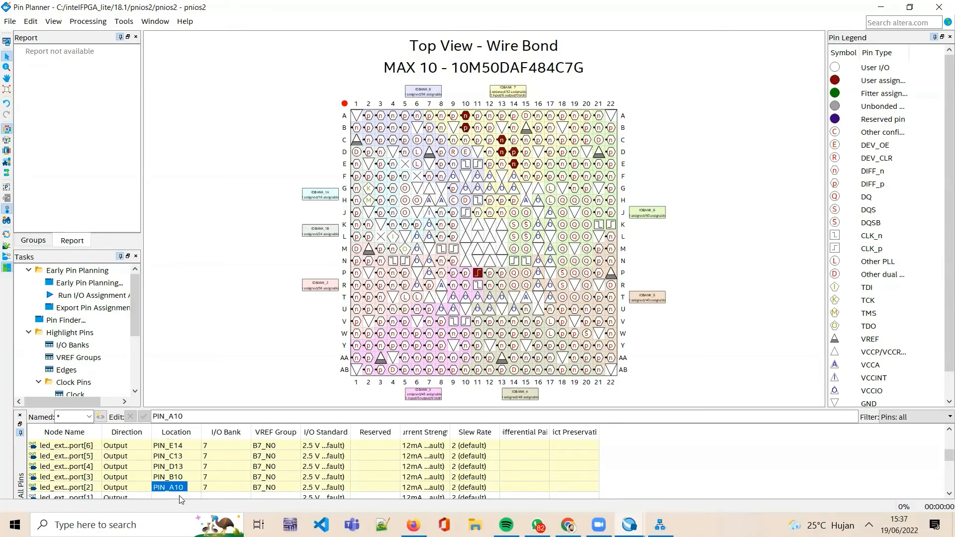
Step: Assign LED output port bit 1 to location PIN_A9 and bit 0 to PIN_A8
{"action": "double_click", "coordinate": [181, 496]}
{"action": "type", "text": "PIN"}
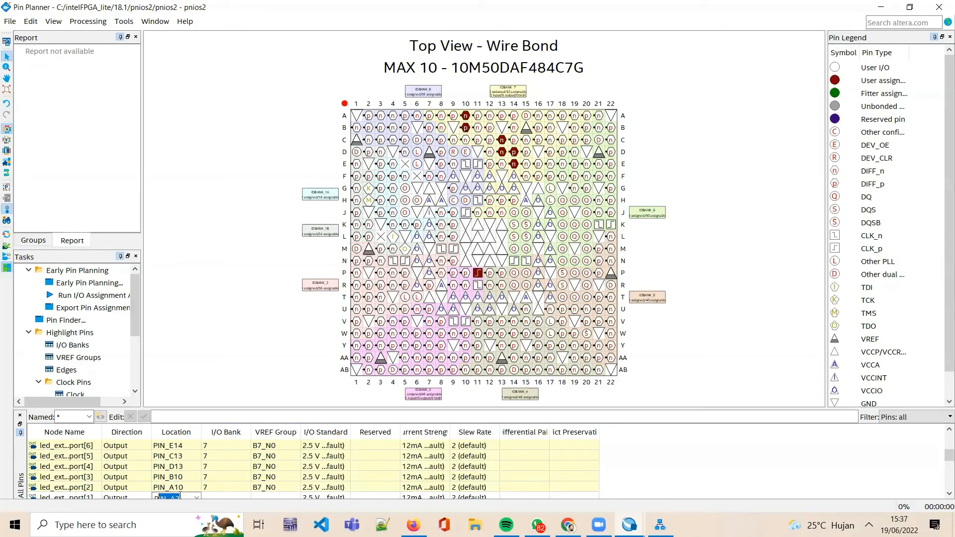
{"action": "type", "text": "_A9"}
{"action": "key", "text": "Return"}
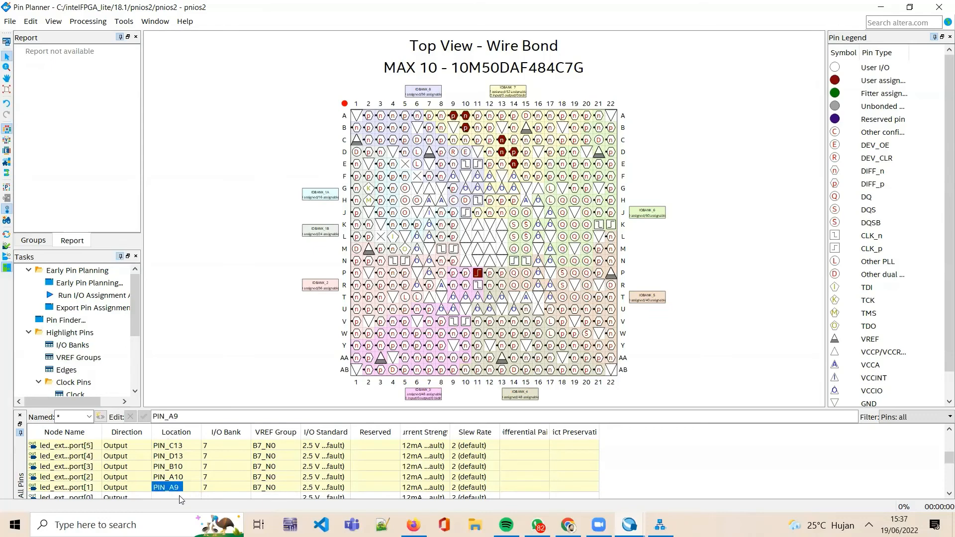
{"action": "double_click", "coordinate": [180, 498]}
{"action": "type", "text": "PIN"}
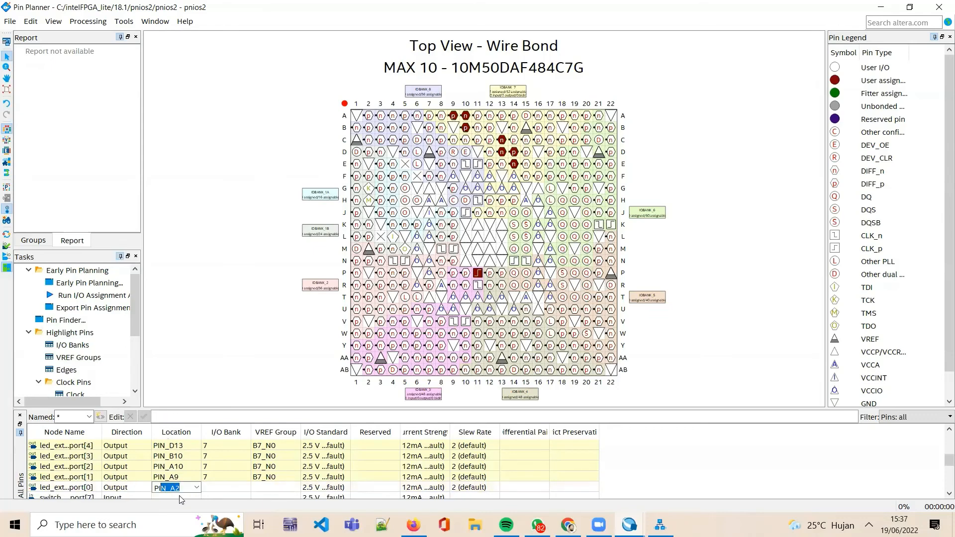
{"action": "type", "text": "_A8"}
{"action": "key", "text": "Return"}
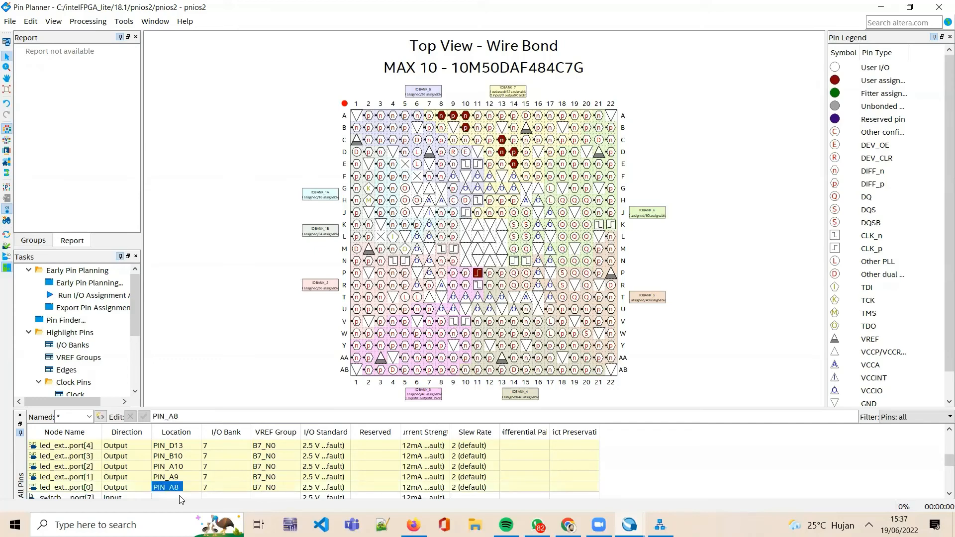
Step: Assign switch input port bit 7 to location PIN_A14 and bit 6 to PIN_A13
{"action": "double_click", "coordinate": [180, 497]}
{"action": "type", "text": "PIN_A14"}
{"action": "key", "text": "Return"}
{"action": "double_click", "coordinate": [180, 497]}
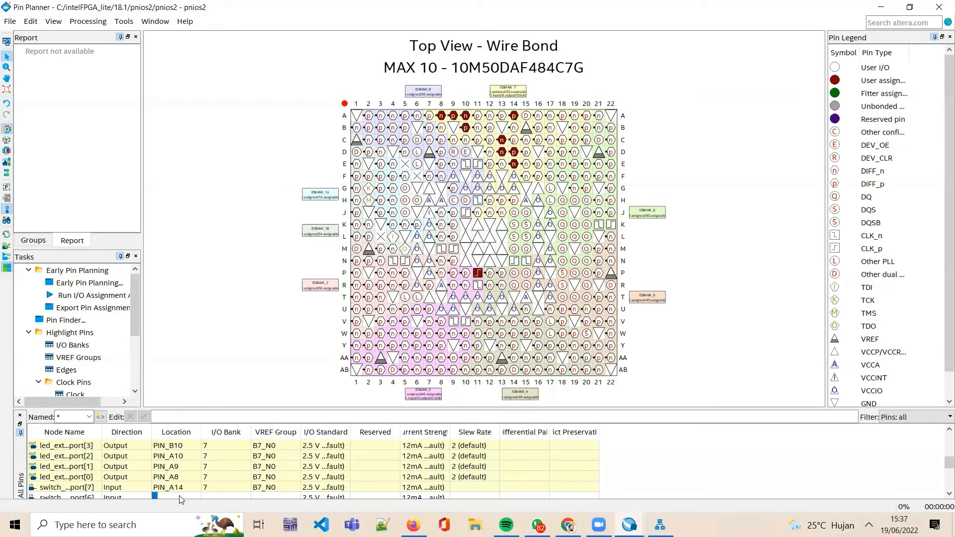
{"action": "type", "text": "PIN_A13"}
{"action": "key", "text": "Return"}
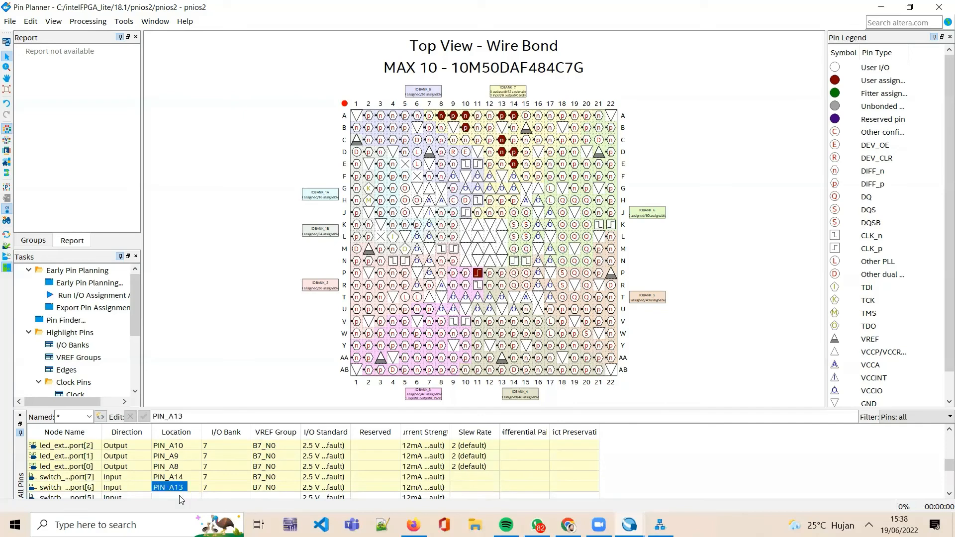
Step: Assign switch input port bit 5 to location PIN_B12 and bit 4 to PIN_A12
{"action": "double_click", "coordinate": [180, 498]}
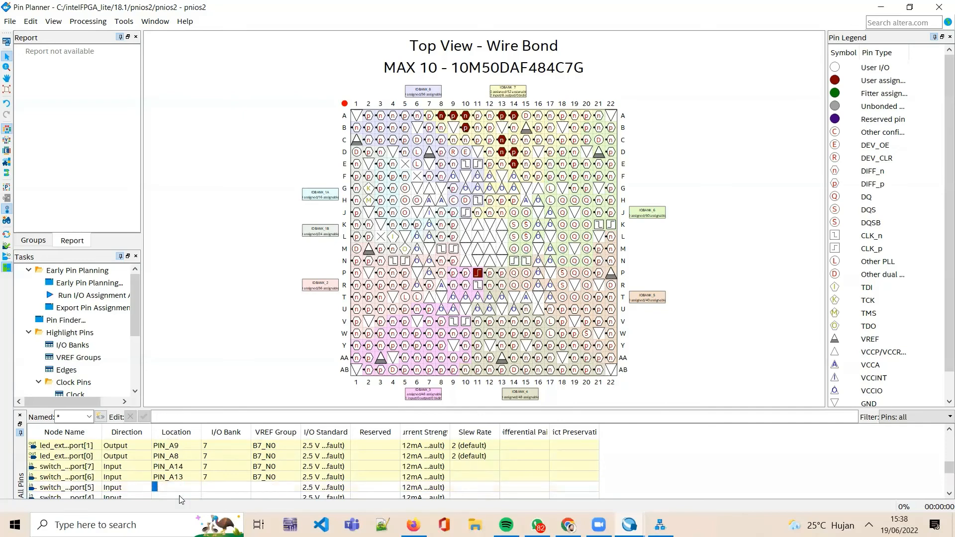
{"action": "type", "text": "PIN_B12"}
{"action": "key", "text": "Return"}
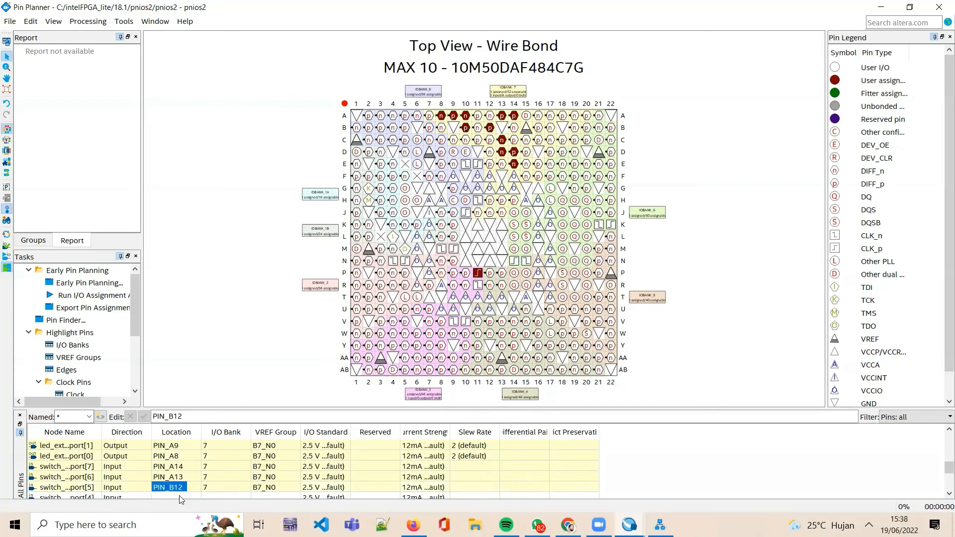
{"action": "left_click", "coordinate": [180, 496]}
{"action": "type", "text": "PIN"}
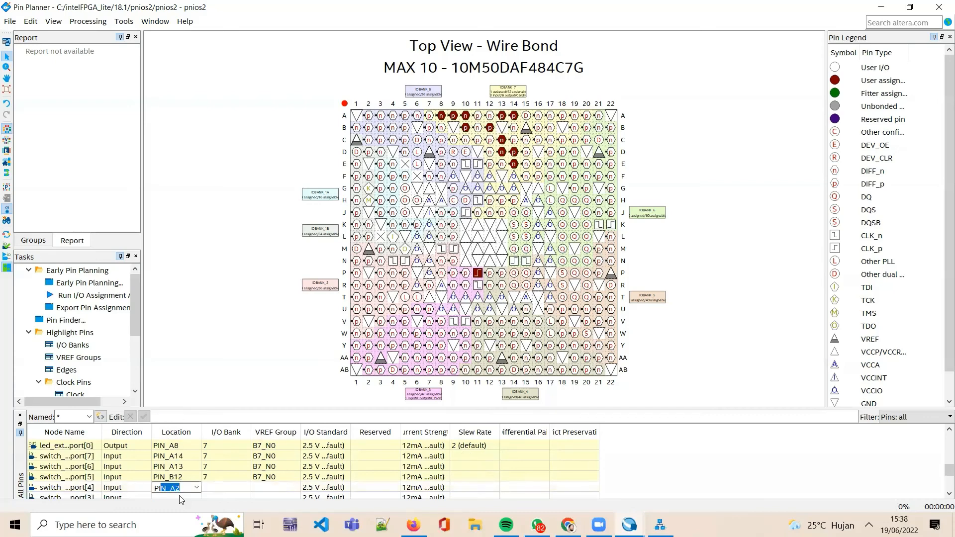
{"action": "type", "text": "_A12"}
{"action": "key", "text": "Return"}
Step: Assign switch input port bit 3 to location PIN_C12 and bit 2 to PIN_D12
{"action": "left_click", "coordinate": [180, 496]}
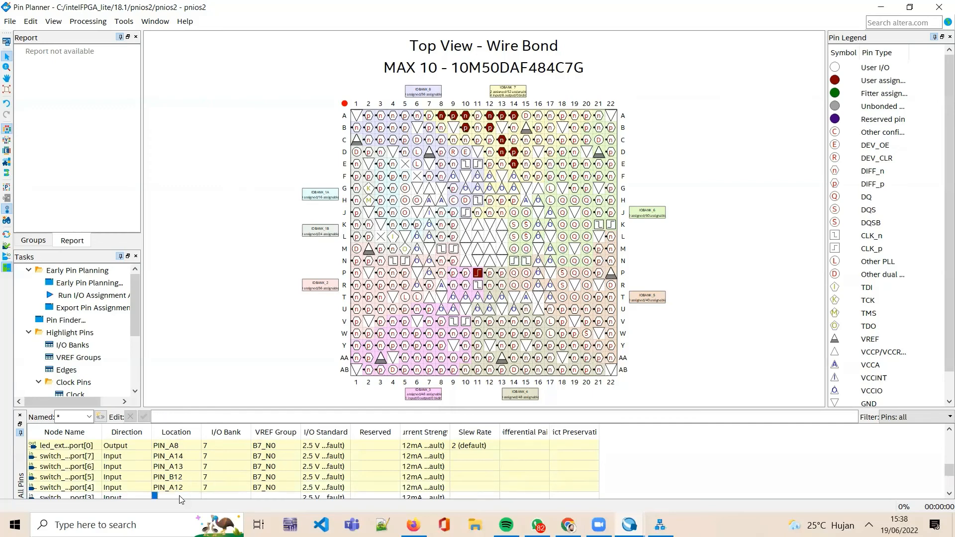
{"action": "type", "text": "PIN_C12"}
{"action": "key", "text": "Return"}
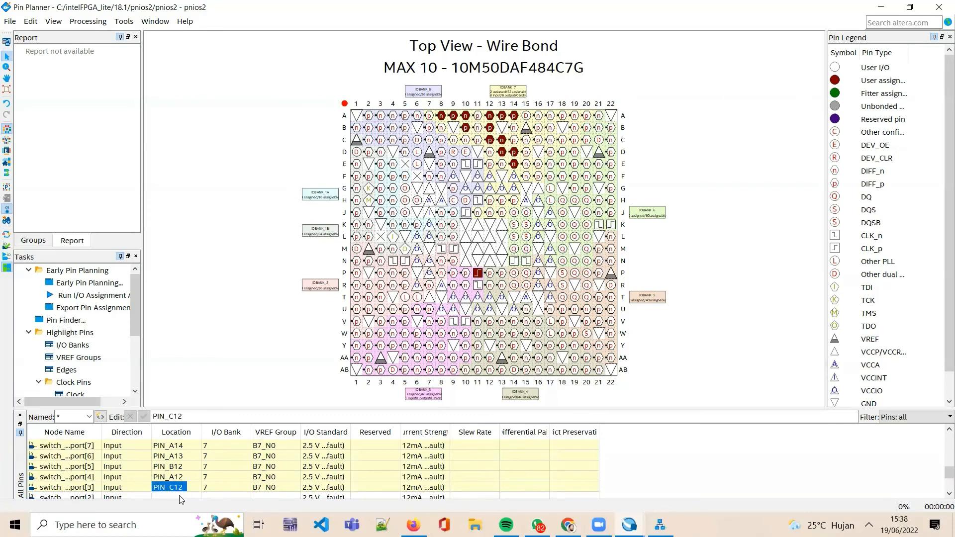
{"action": "left_click", "coordinate": [180, 497]}
{"action": "type", "text": "PIN"}
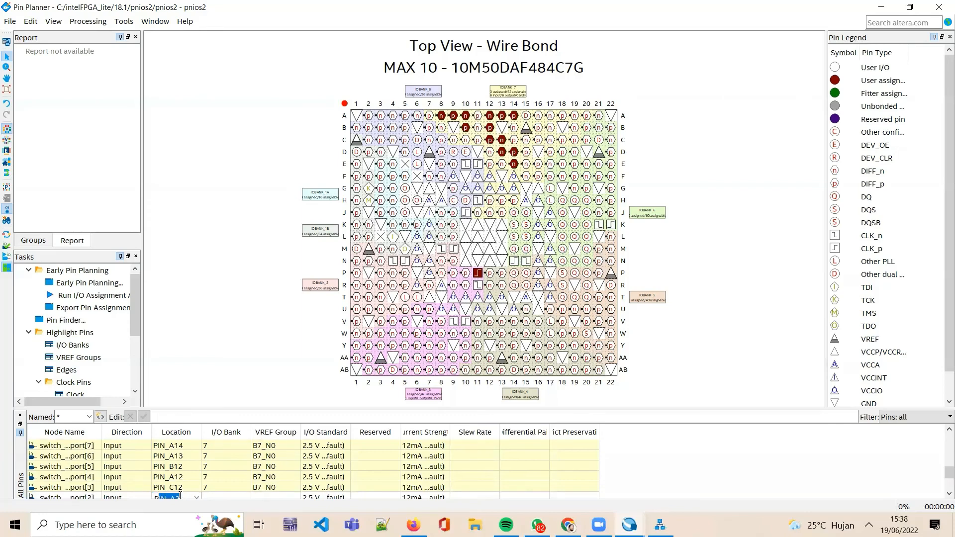
{"action": "type", "text": "_D12"}
{"action": "key", "text": "Return"}
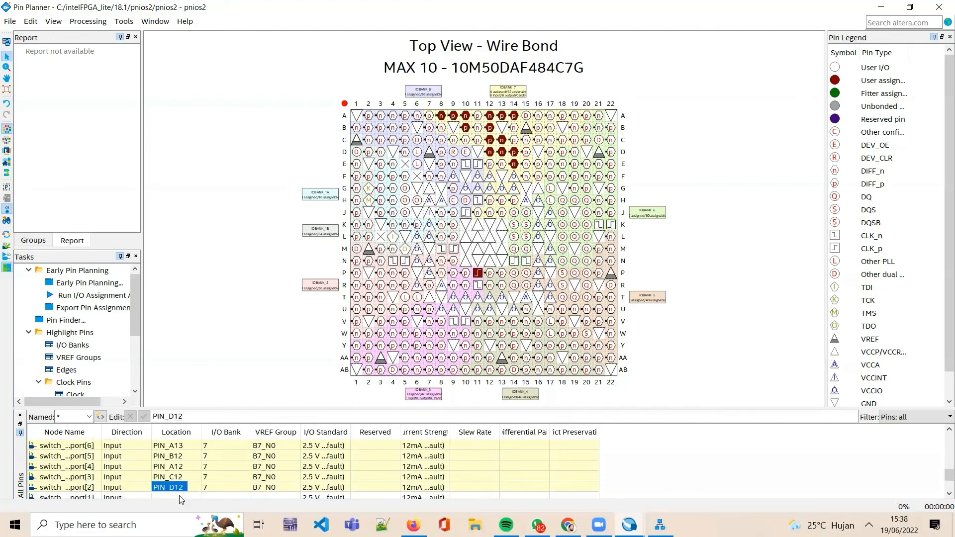
Step: Assign switch input port bit 1 to location PIN_C11 and bit 0 to PIN_C10
{"action": "left_click", "coordinate": [180, 497]}
{"action": "type", "text": "PIN"}
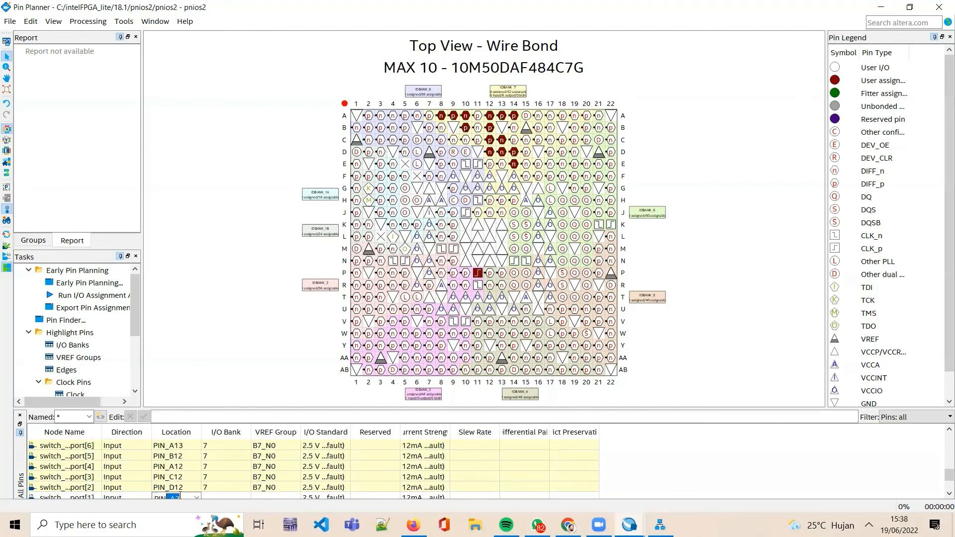
{"action": "type", "text": "_C11"}
{"action": "key", "text": "Return"}
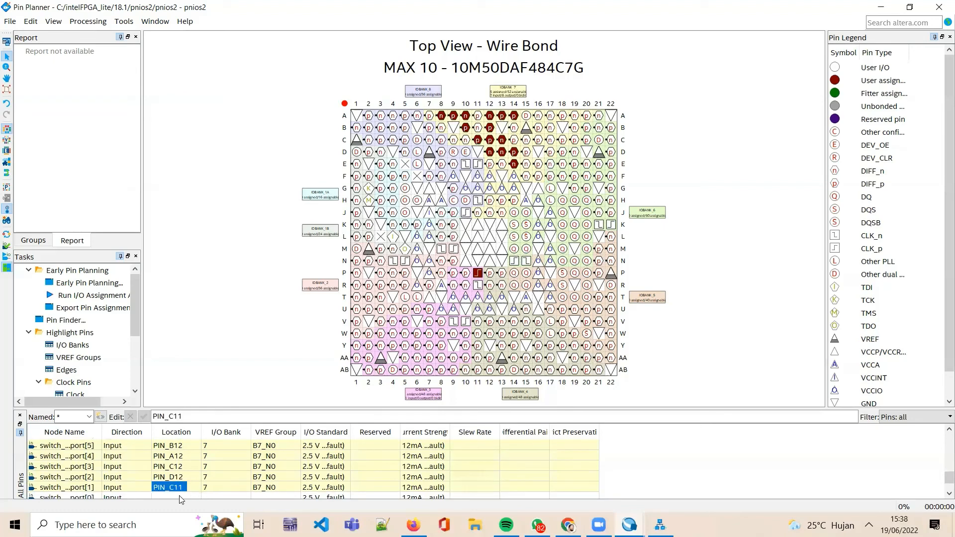
{"action": "left_click", "coordinate": [180, 497]}
{"action": "type", "text": "PIN_c10"}
{"action": "key", "text": "Return"}
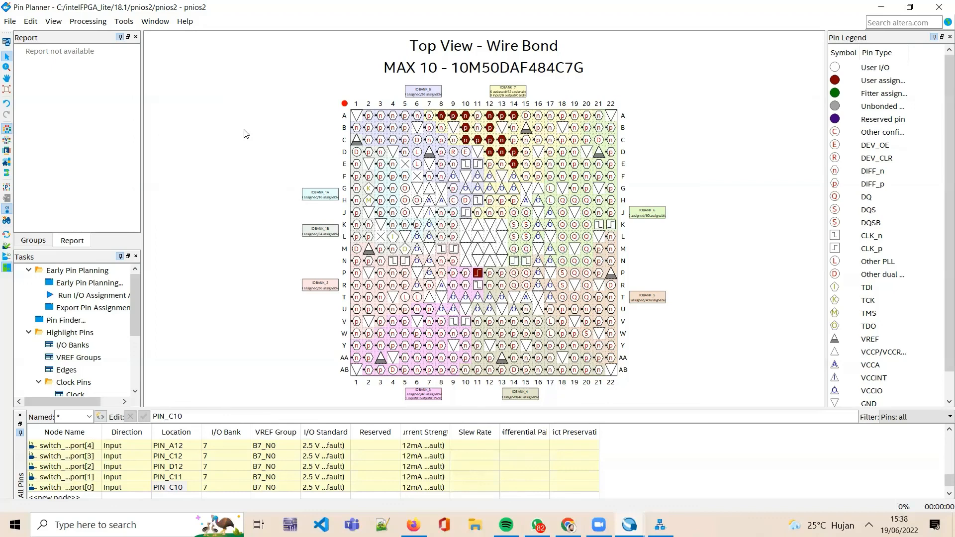
Step: Start the I/O Assignment Analysis on the completed clock, LED and switch pin assignments
{"action": "left_click", "coordinate": [90, 22]}
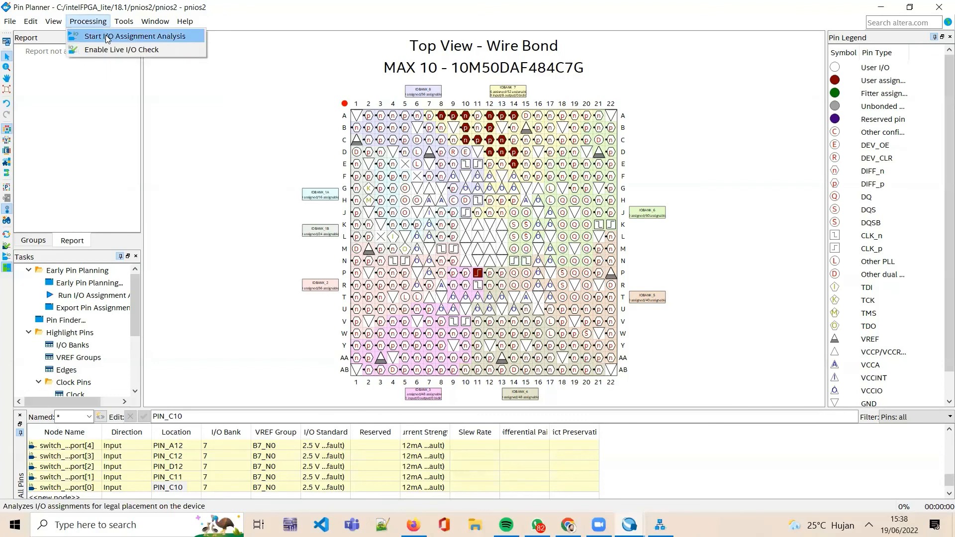
{"action": "left_click", "coordinate": [105, 35]}
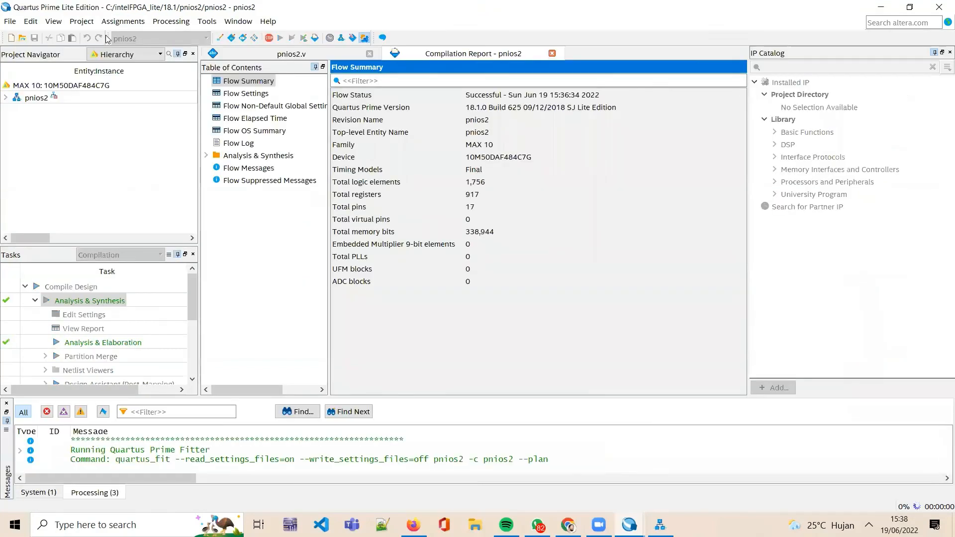